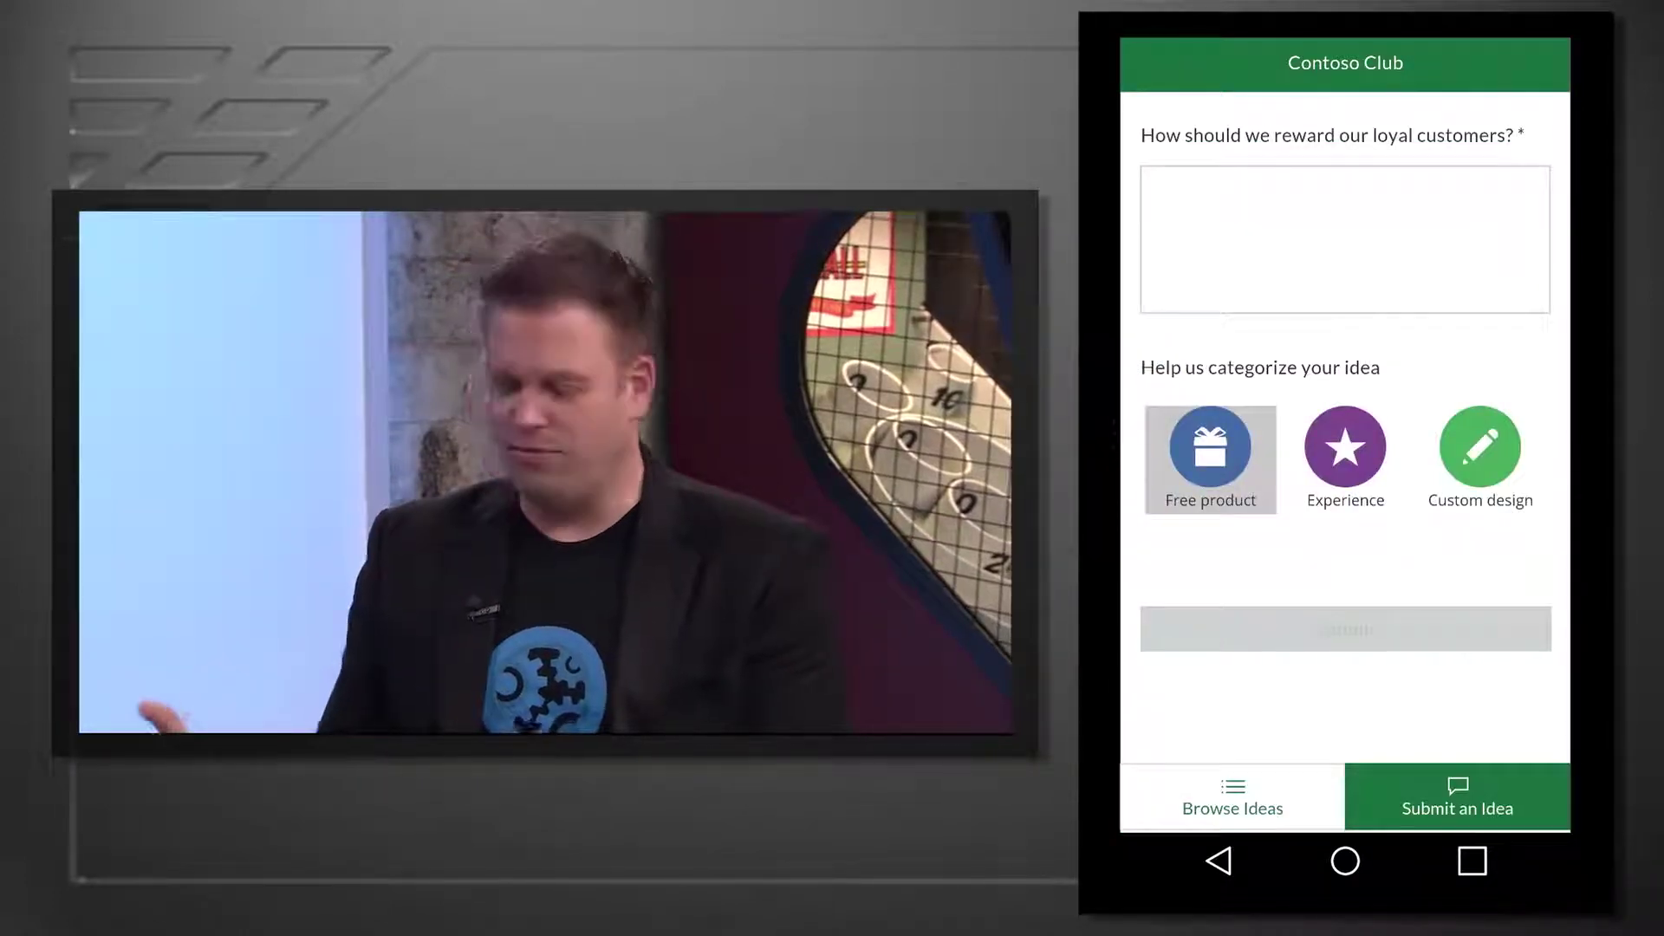
# - Enter 'Free Socks!!!!' as the reward idea and submit it
pyautogui.click(1345, 239)
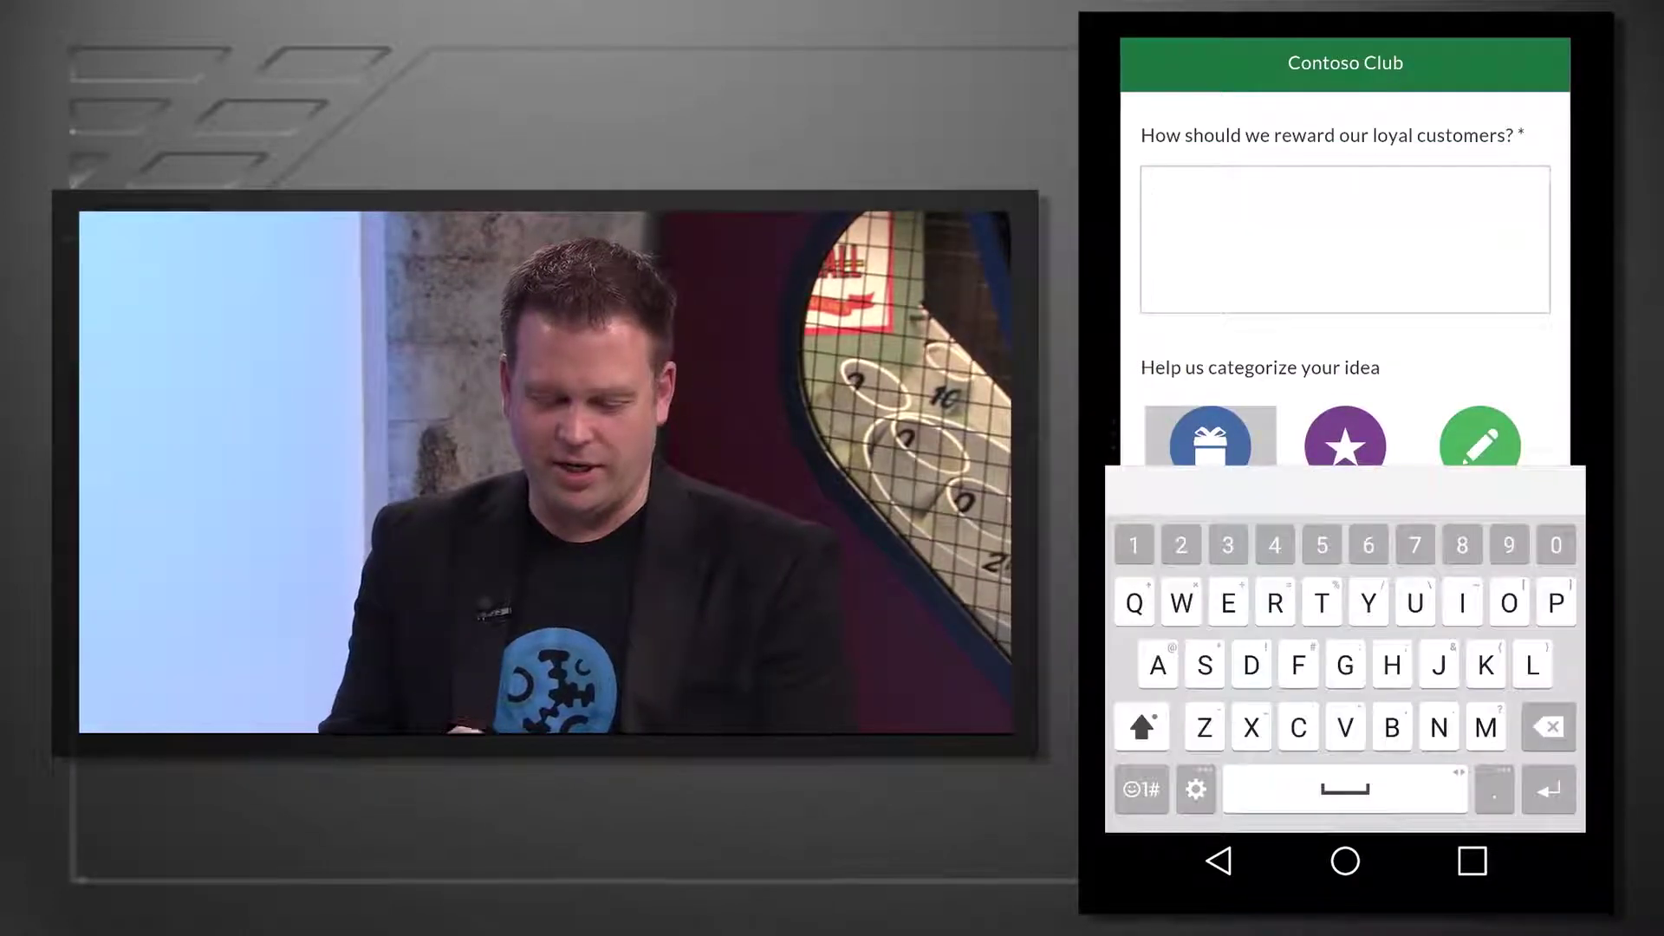
pyautogui.write('Free ')
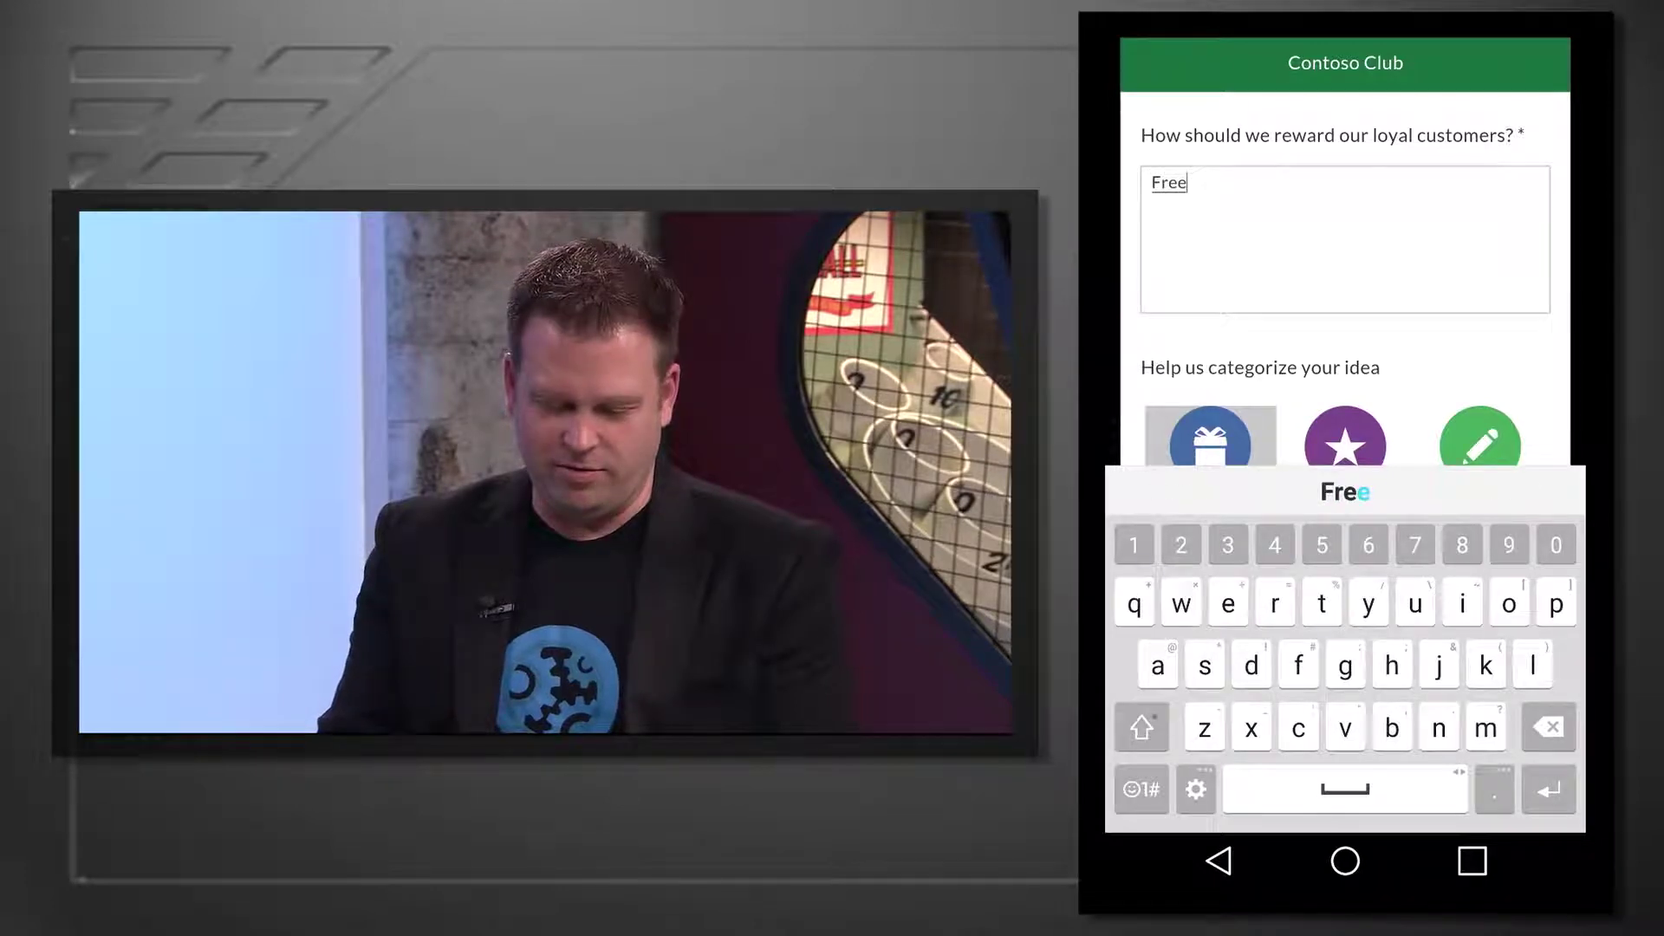
pyautogui.write('So')
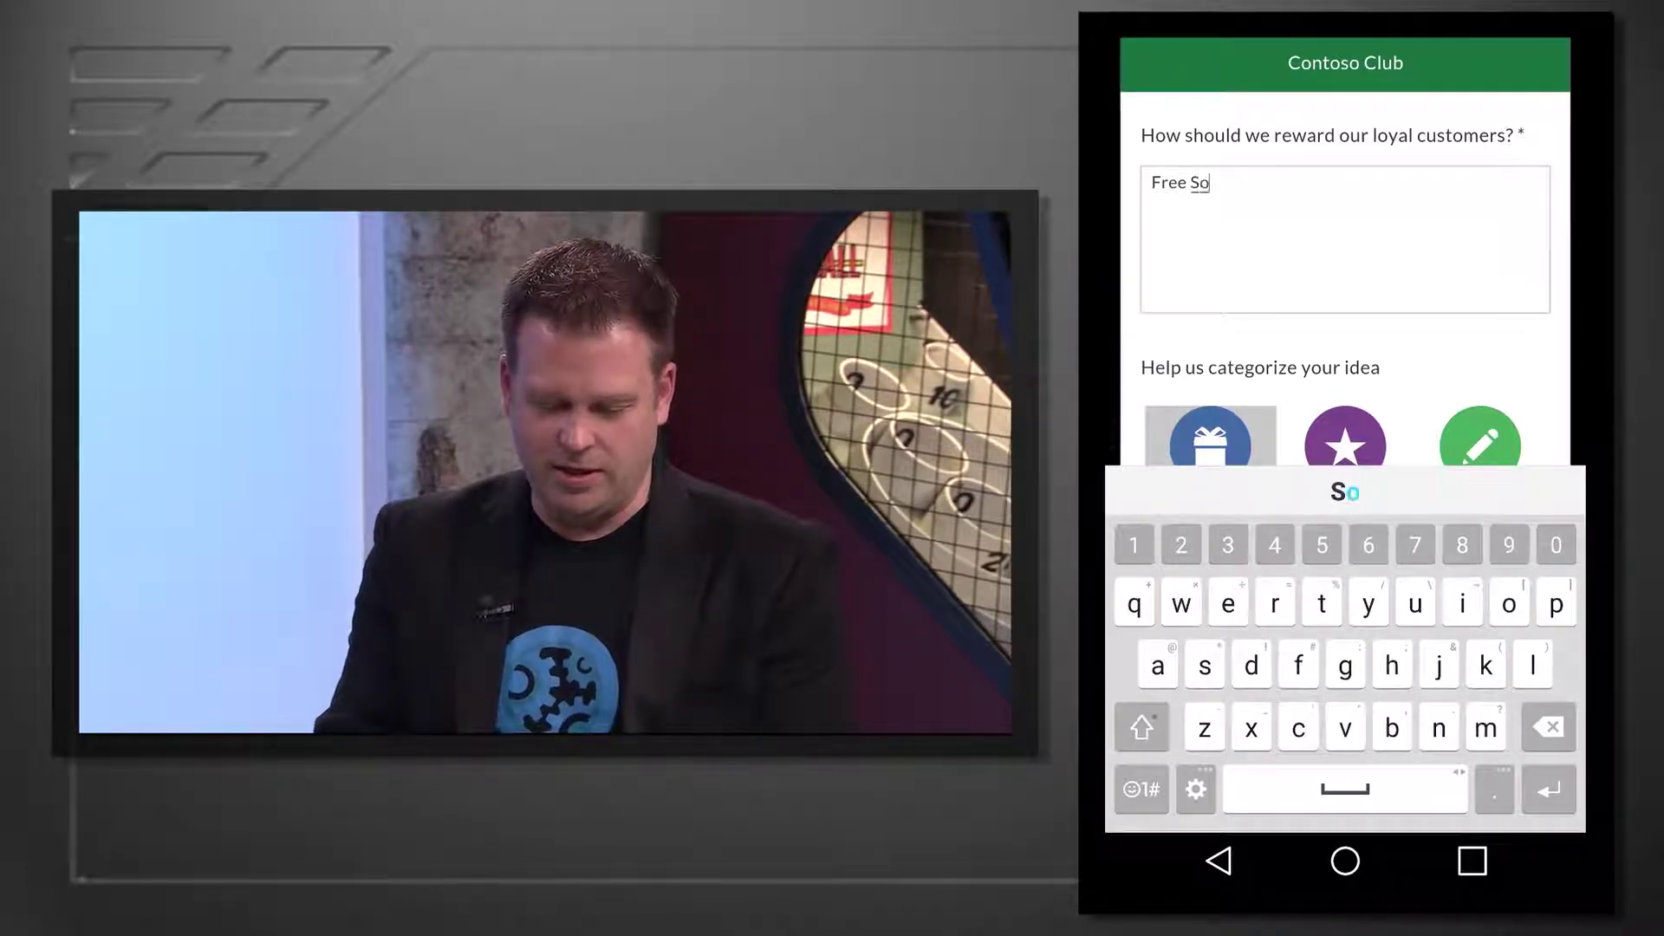
pyautogui.write('cks')
pyautogui.click(1142, 789)
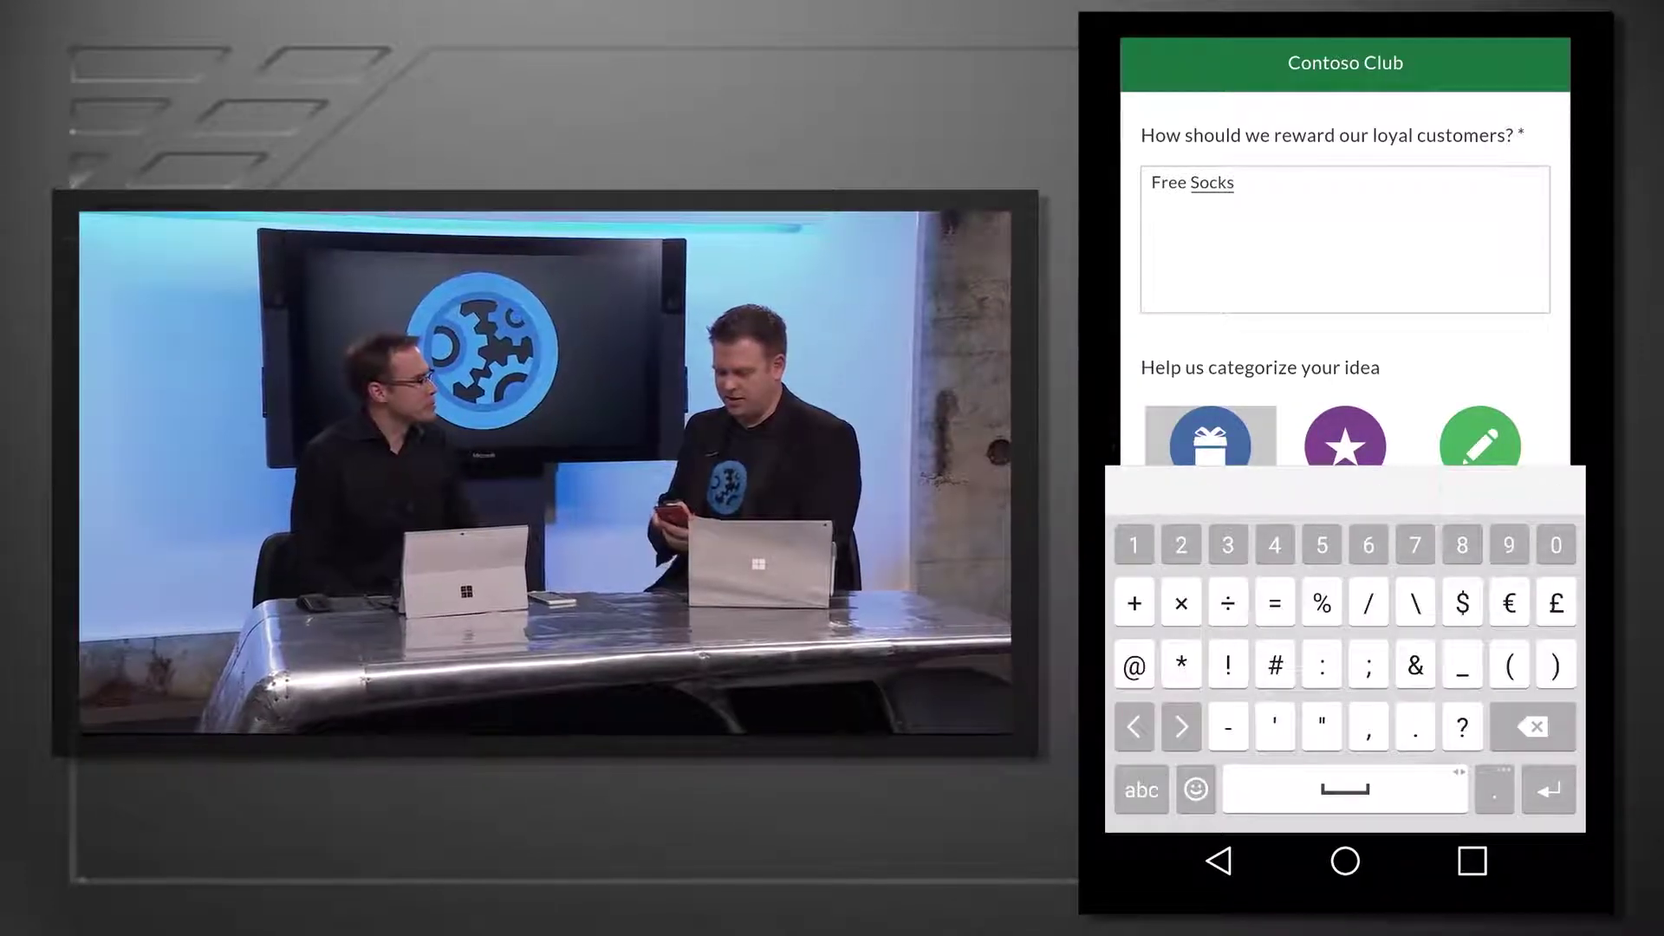
pyautogui.write('!!!!')
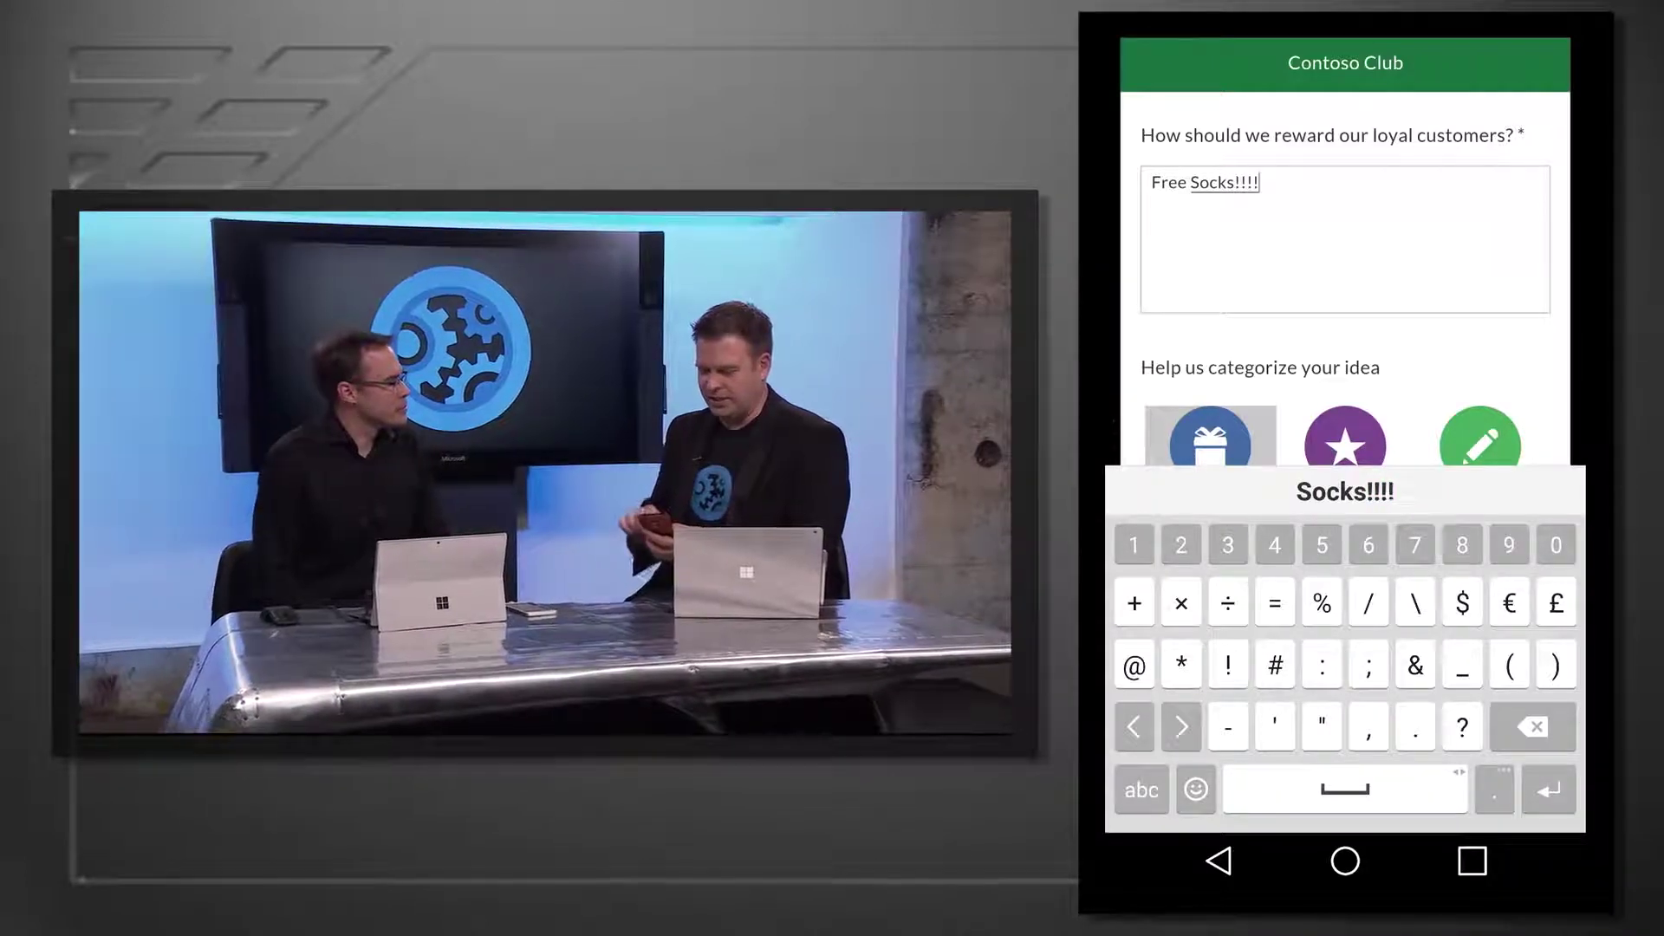
pyautogui.press('Escape')
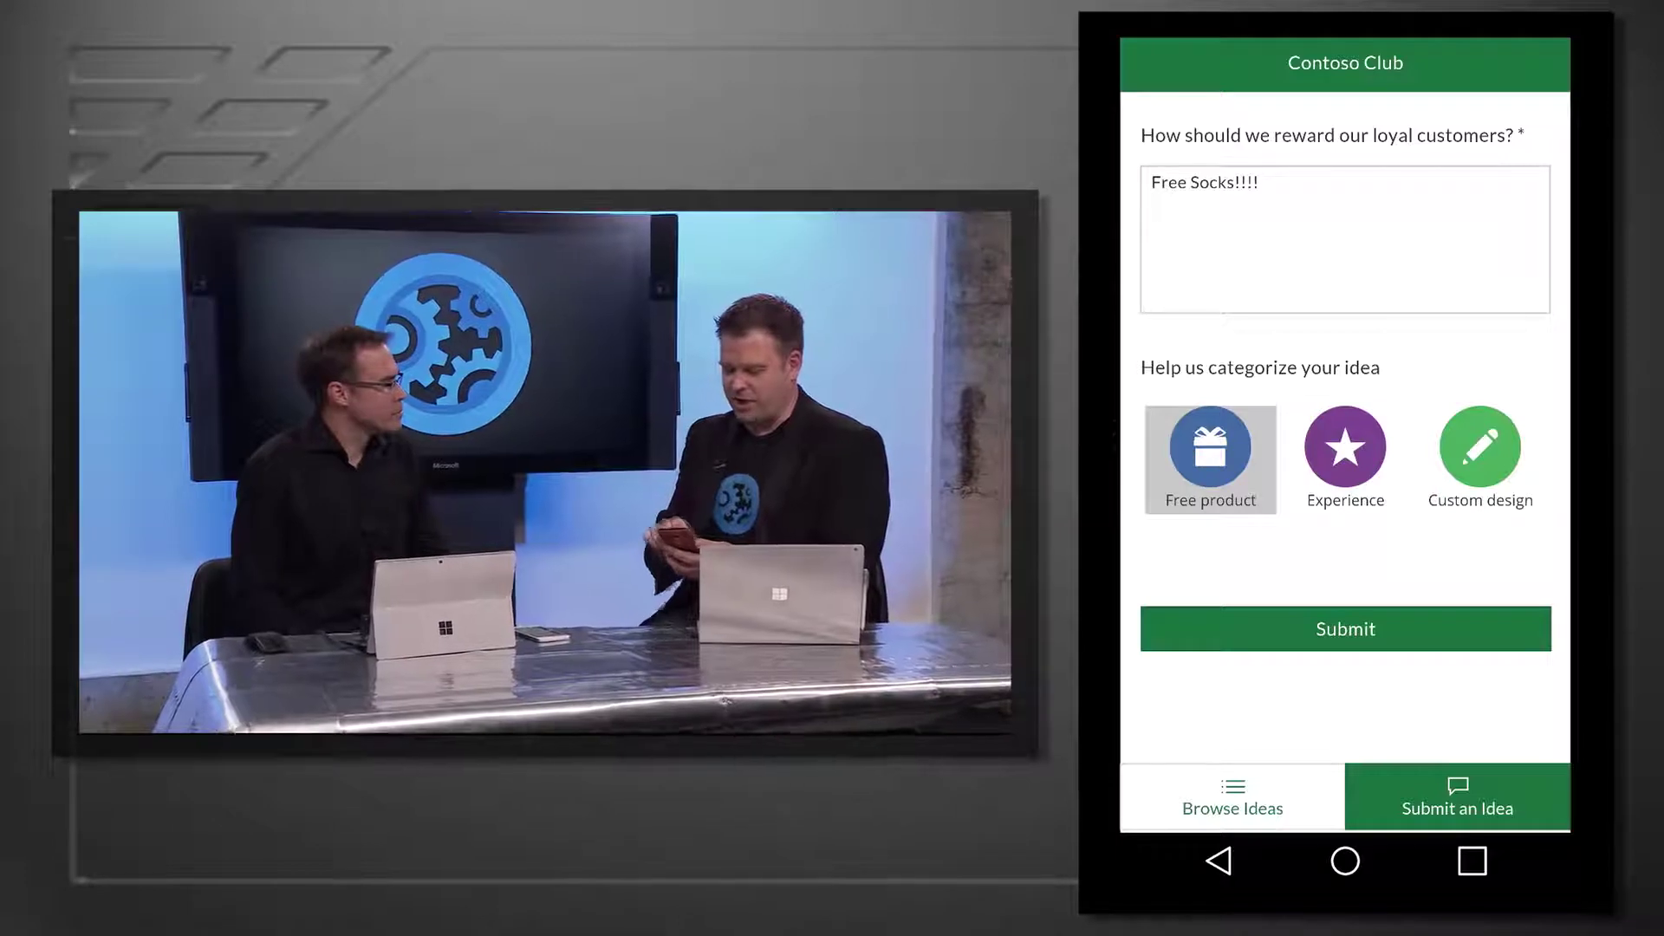
pyautogui.click(1345, 629)
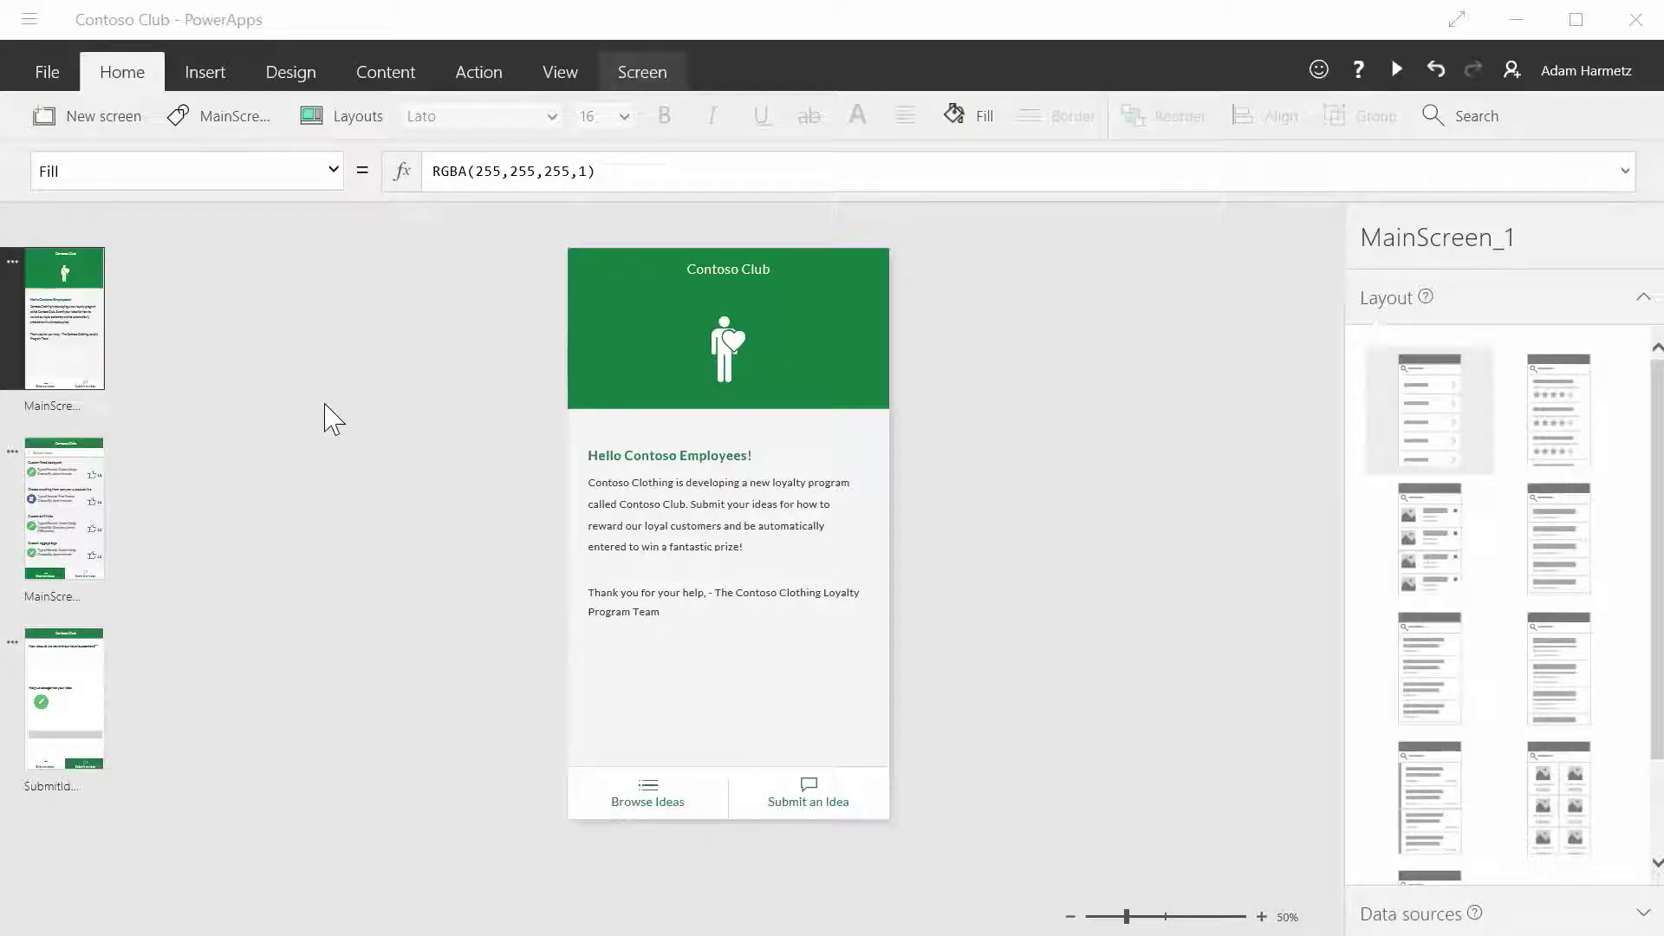
# - Add an HTML text control with the pasted mailto contact link below the welcome screen's thank-you text
pyautogui.click(271, 337)
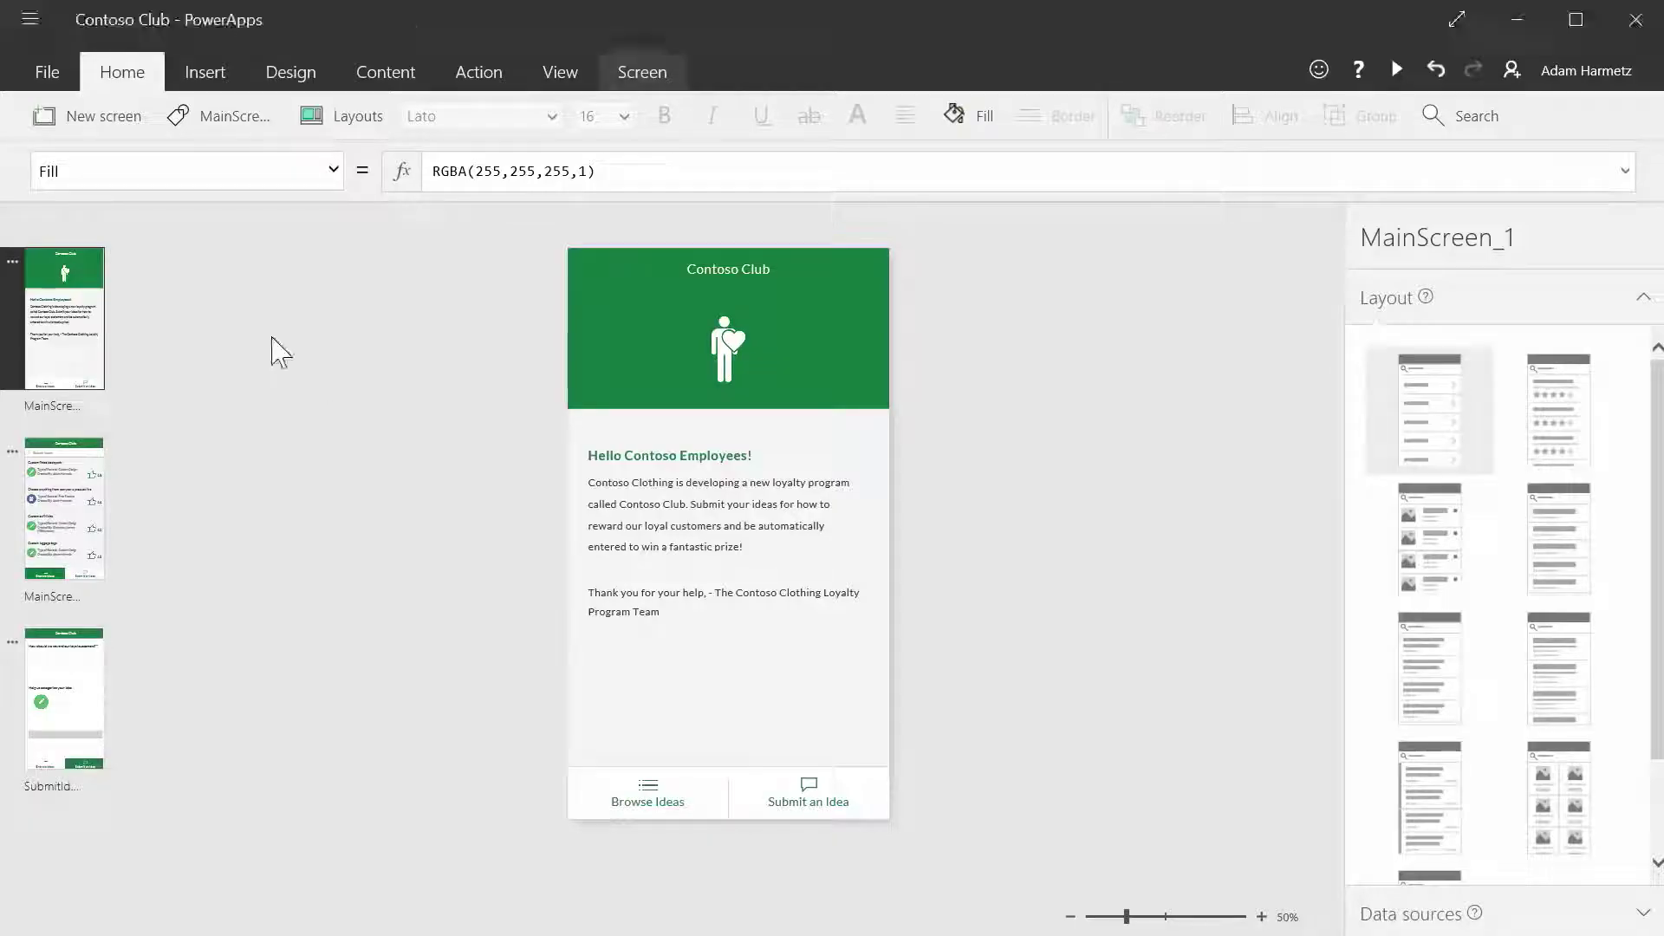
pyautogui.click(80, 498)
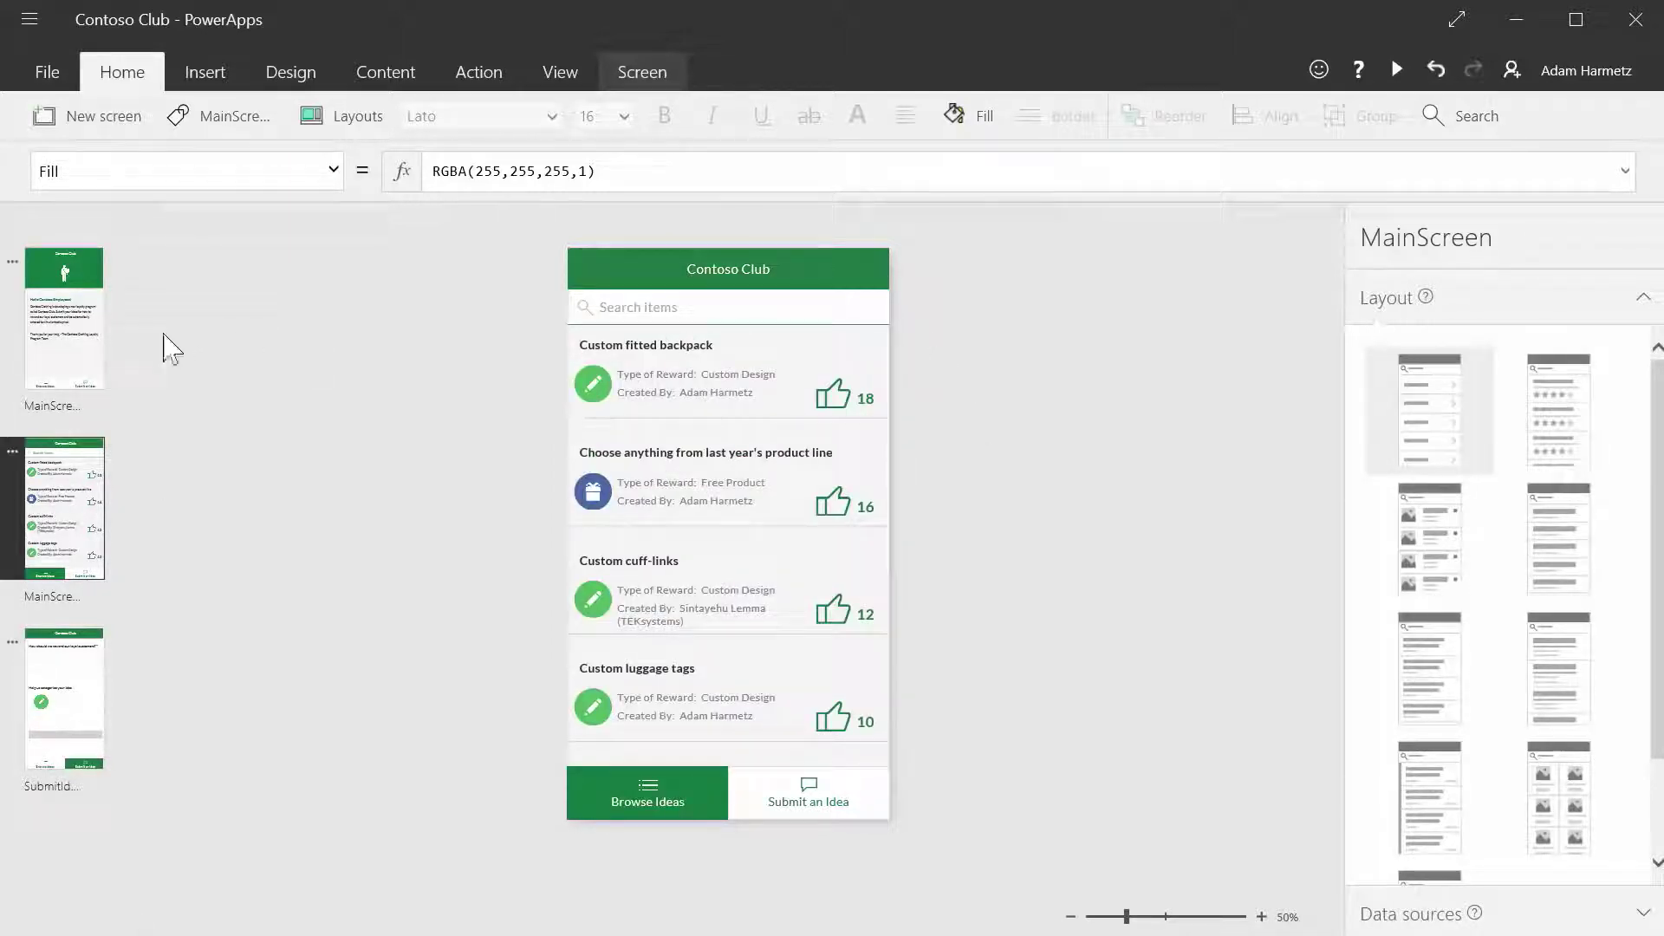
pyautogui.click(63, 320)
pyautogui.click(199, 76)
pyautogui.click(515, 119)
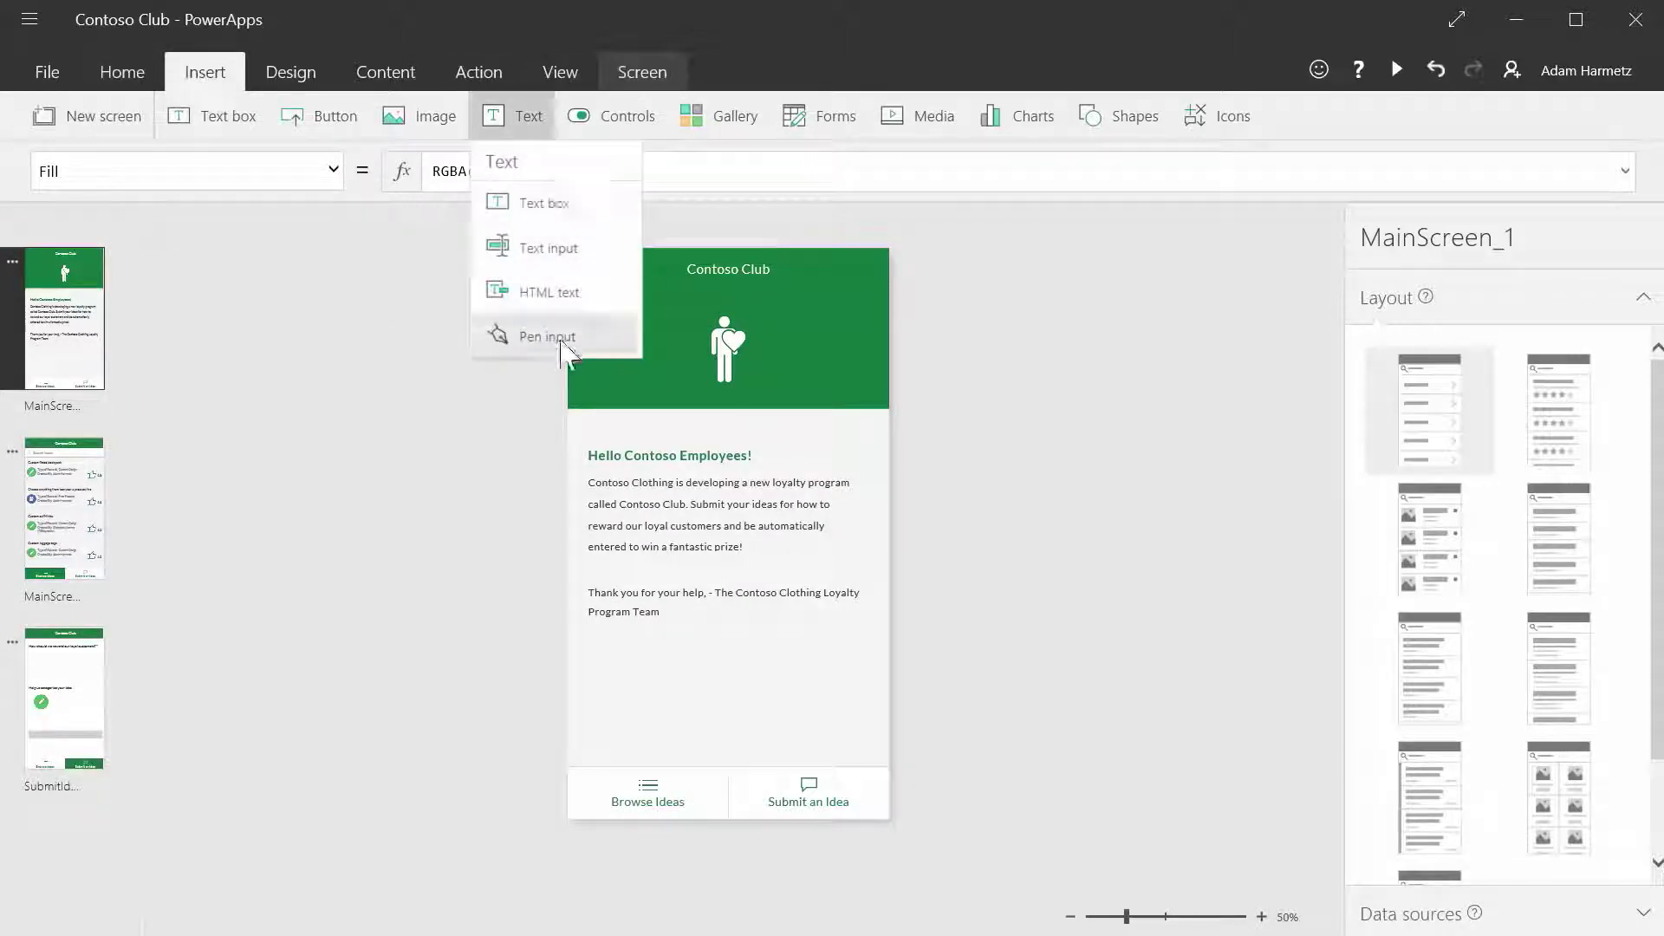
pyautogui.click(550, 293)
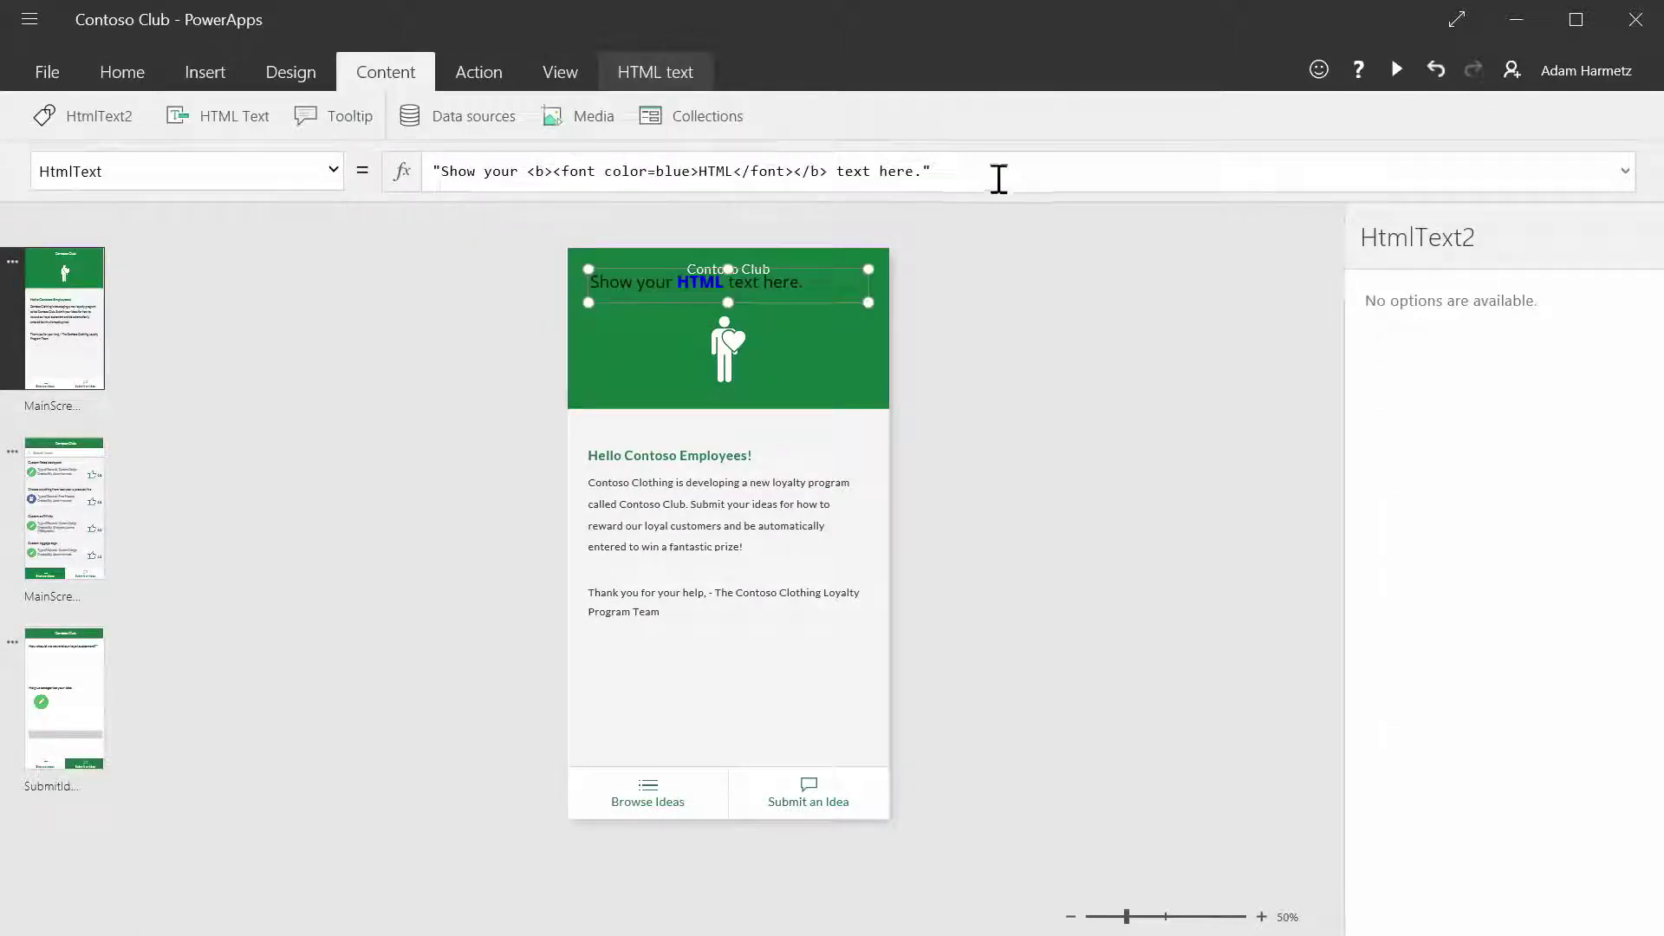
pyautogui.moveTo(999, 179); pyautogui.dragTo(476, 195)
pyautogui.hotkey('ctrl', 'v')
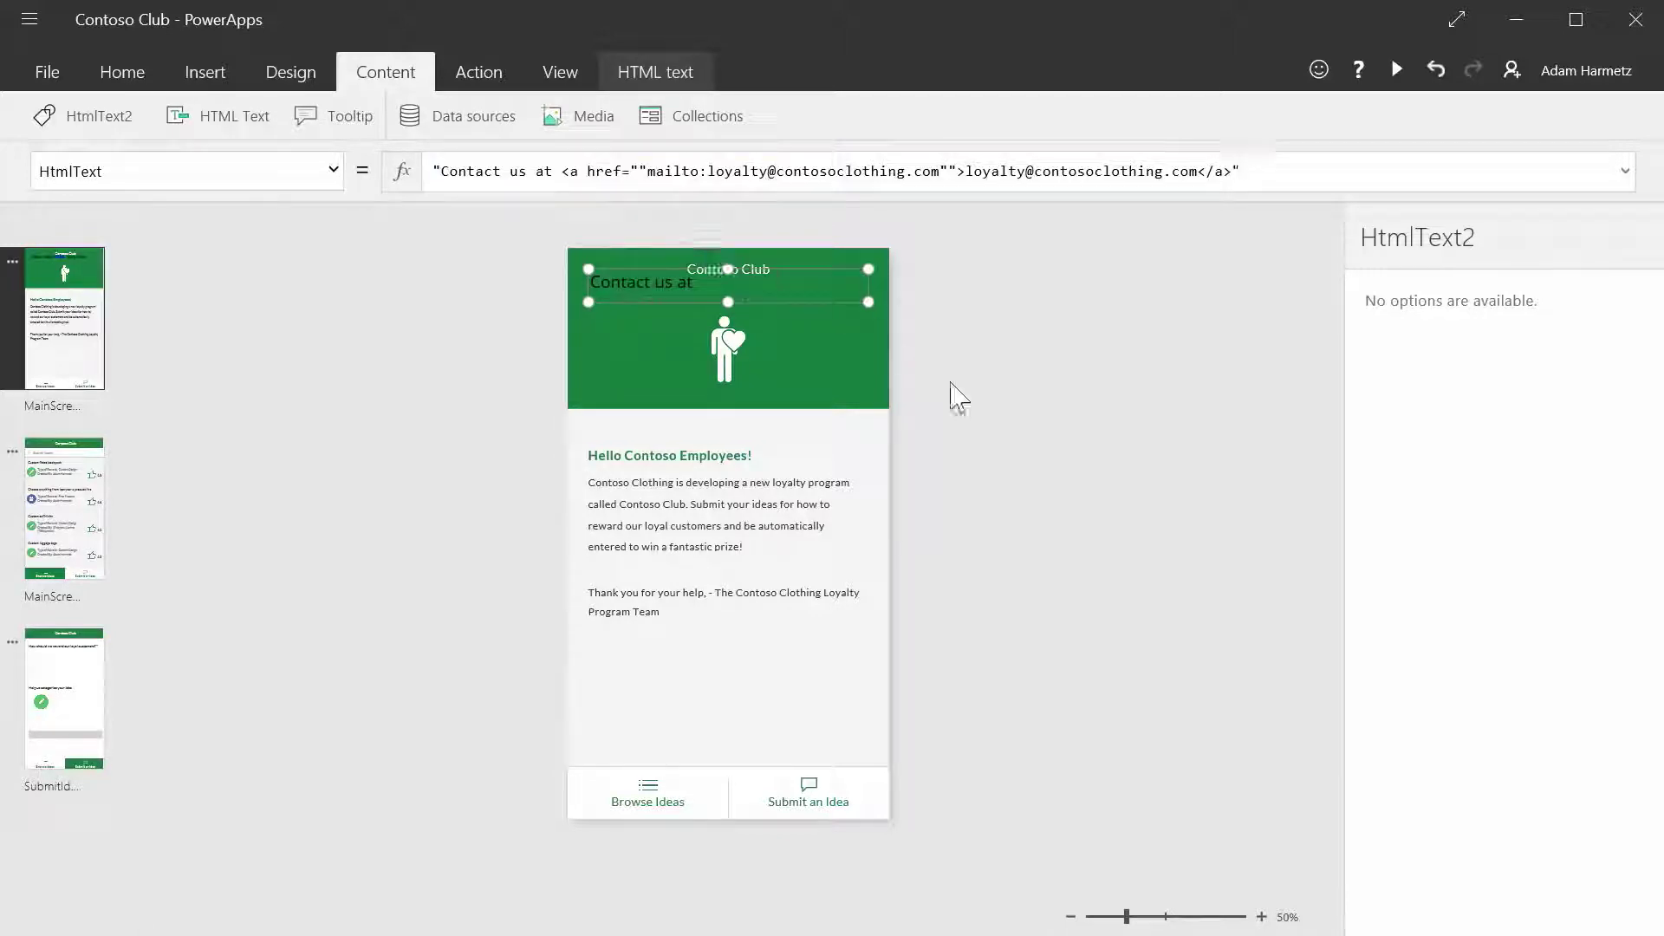
pyautogui.moveTo(658, 272); pyautogui.dragTo(659, 637)
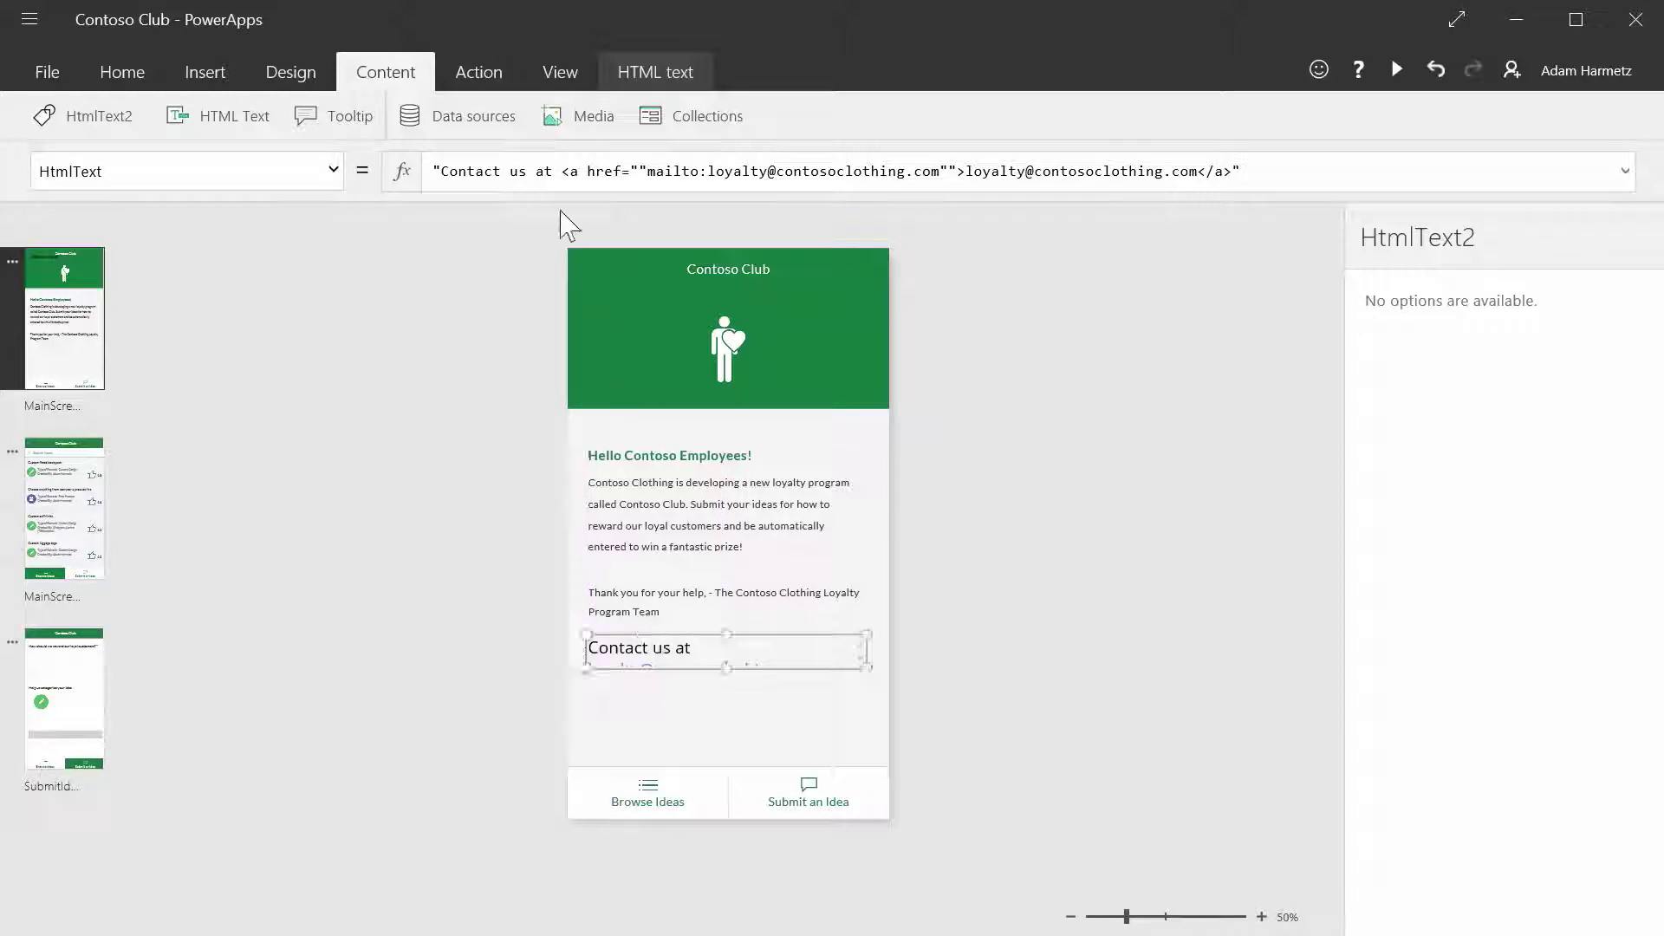
# - Format the contact line with font size 16 and the Lato Light font
pyautogui.click(121, 73)
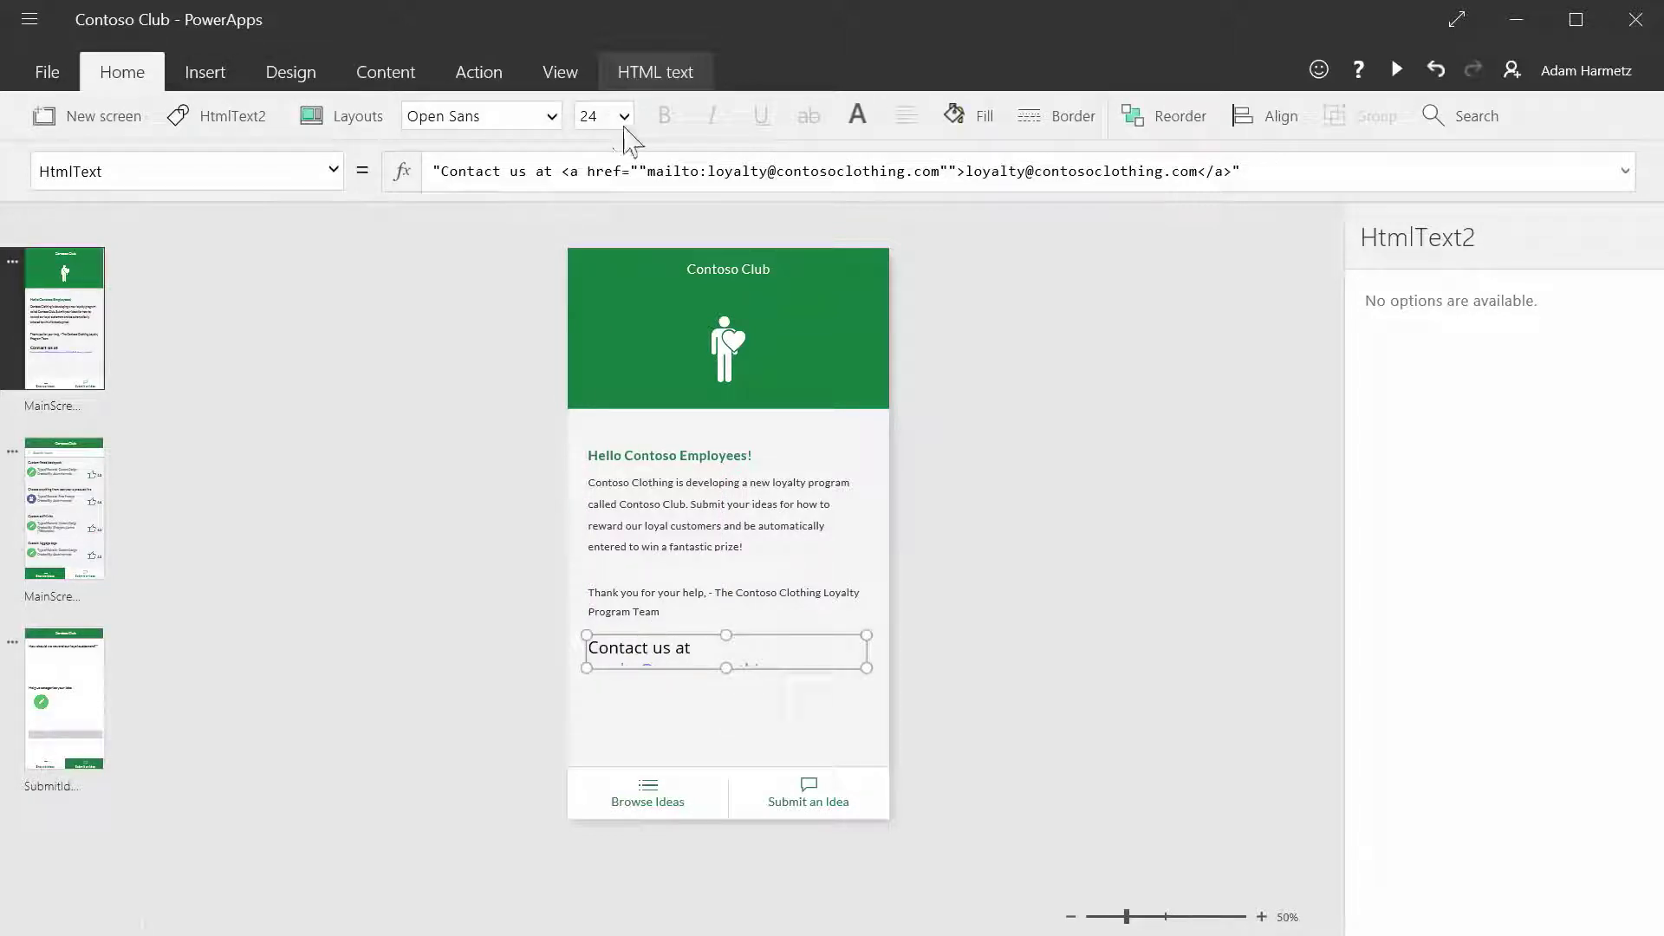
pyautogui.click(623, 117)
pyautogui.click(594, 287)
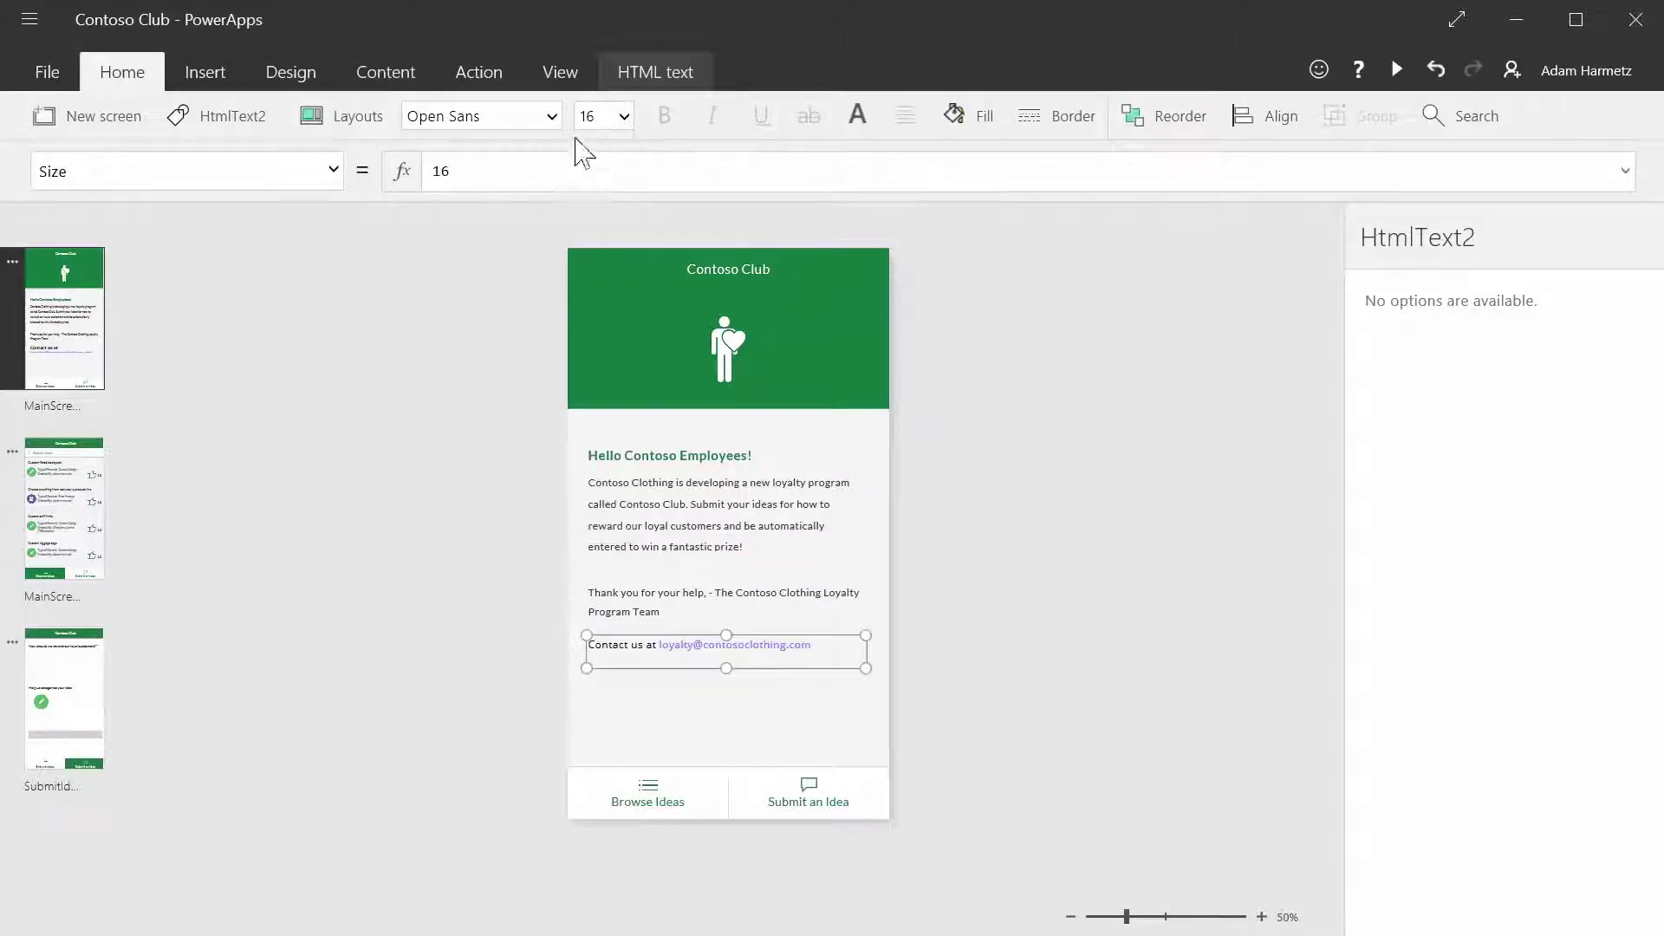
pyautogui.click(551, 116)
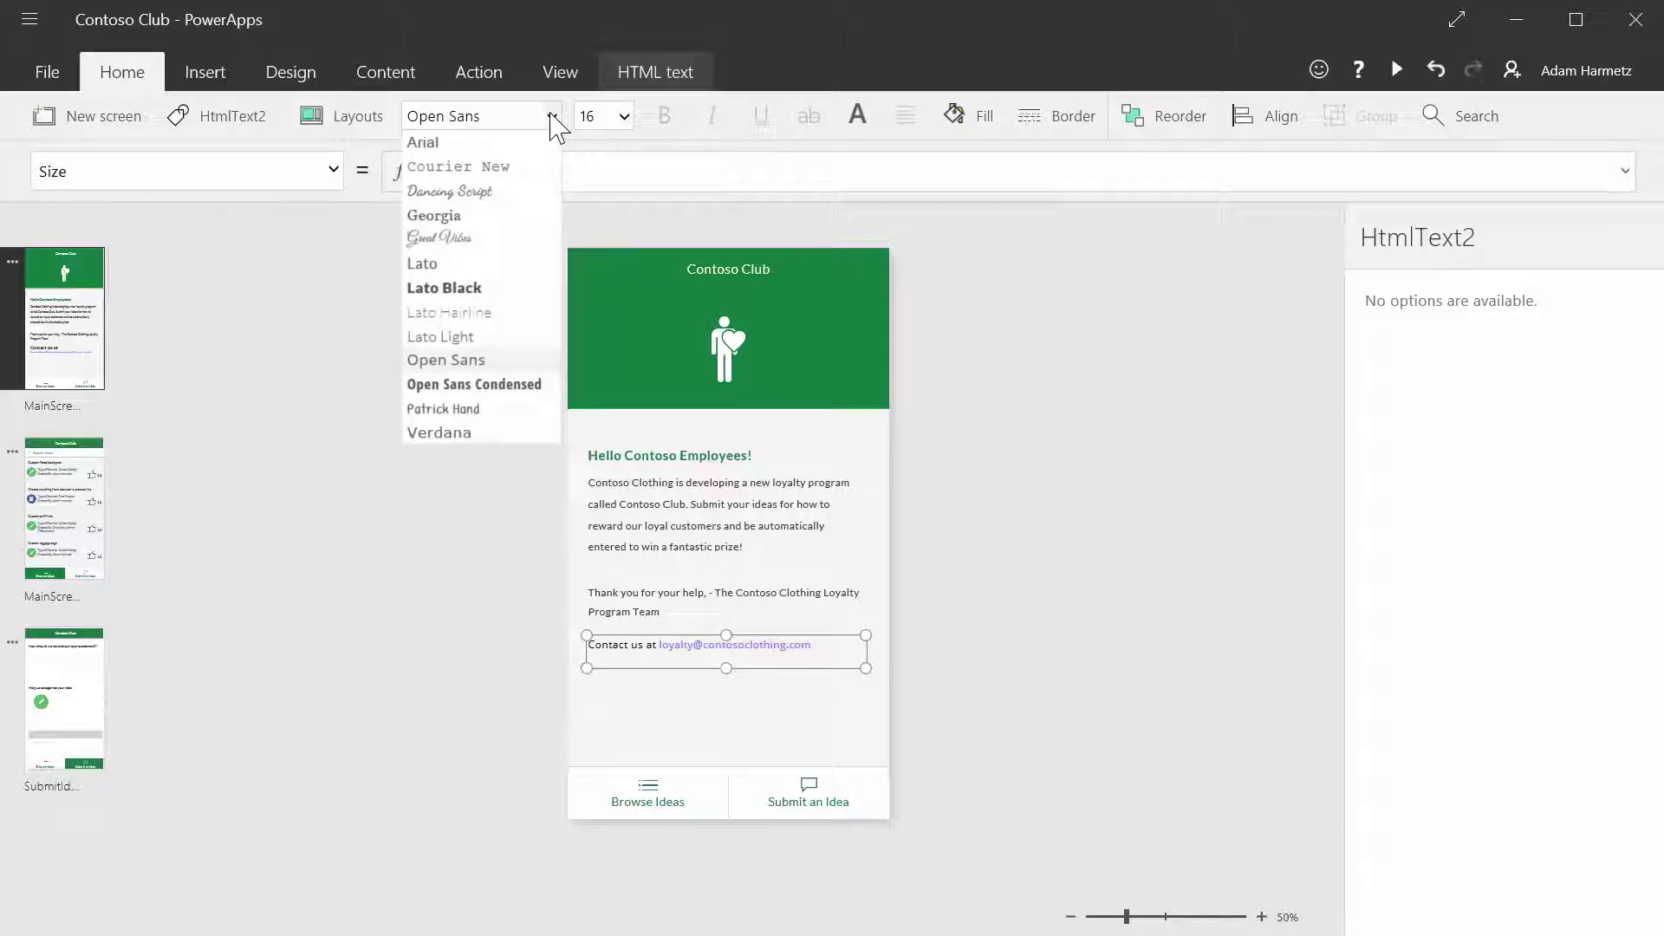
pyautogui.click(494, 338)
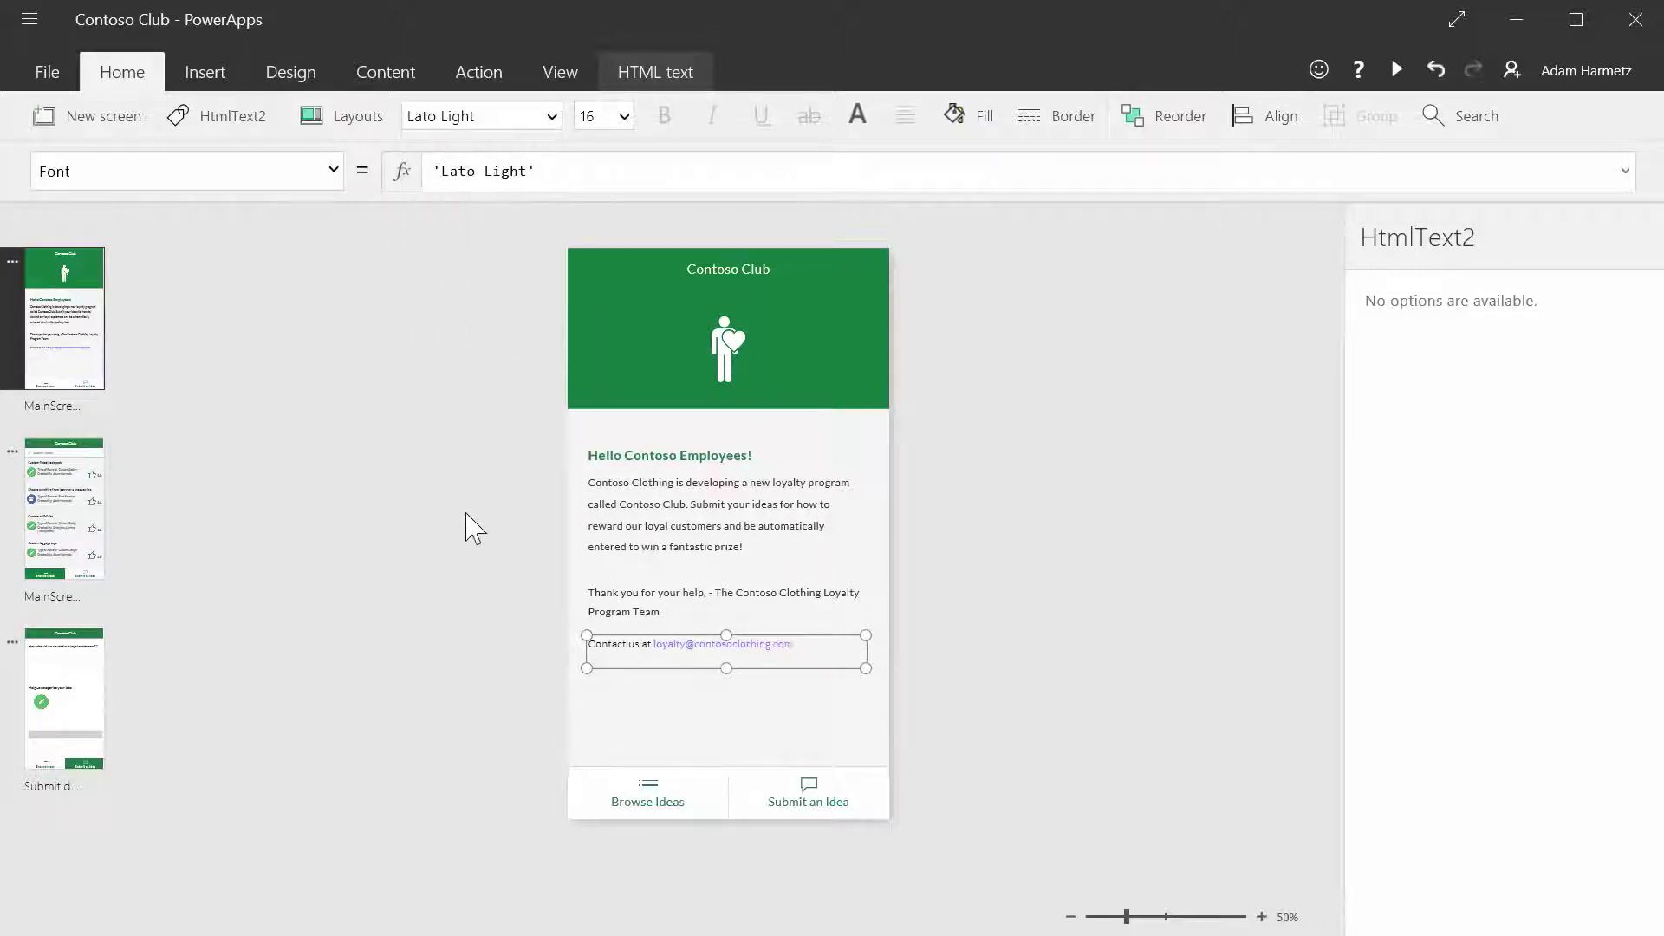
pyautogui.click(472, 559)
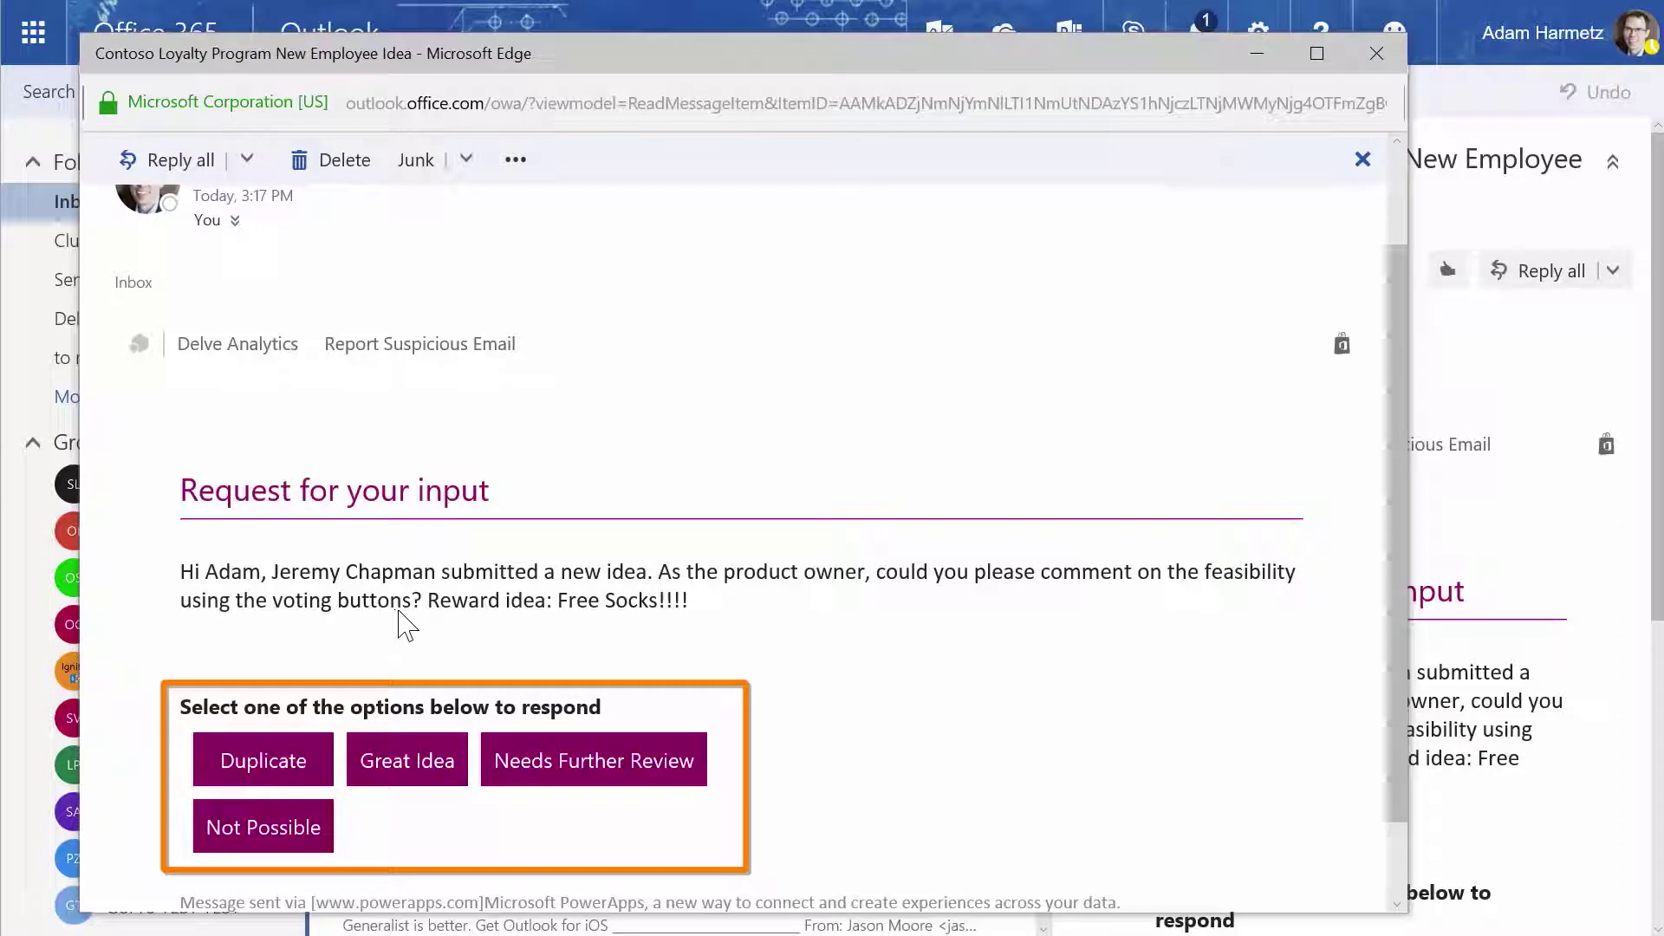
# - Vote Great Idea in the Free Socks!!!! approval e-mail
pyautogui.click(408, 780)
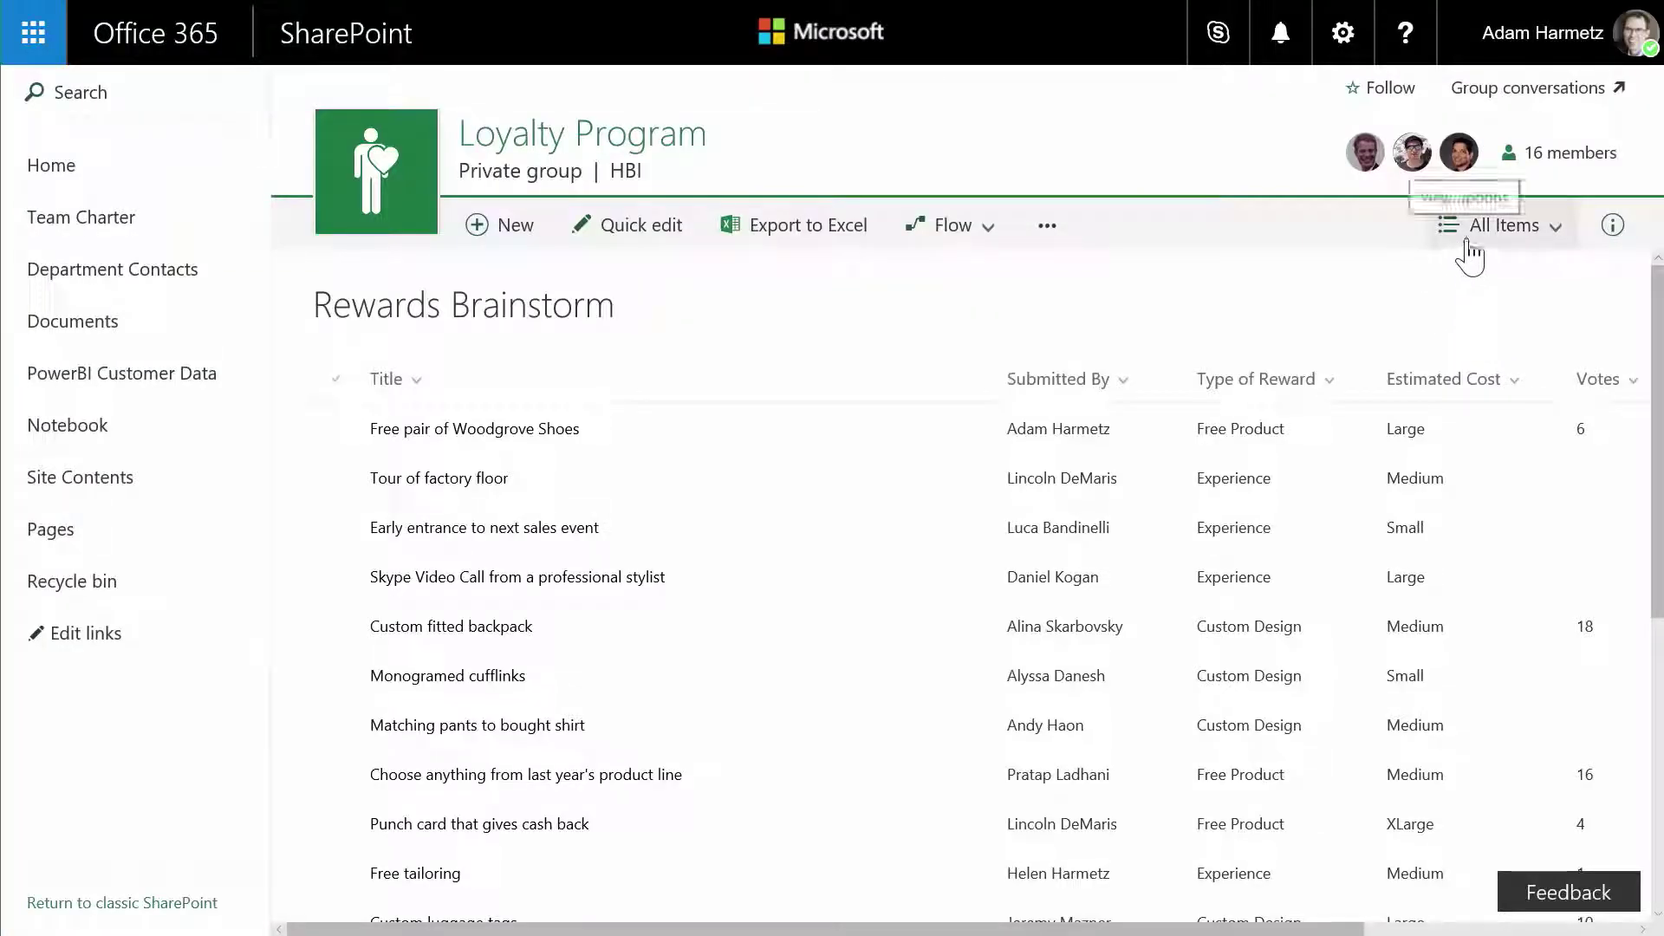
# - Group the Rewards Brainstorm list by feasibility and move Free Socks!!!! into the Great Idea group
pyautogui.click(1471, 253)
pyautogui.click(1510, 345)
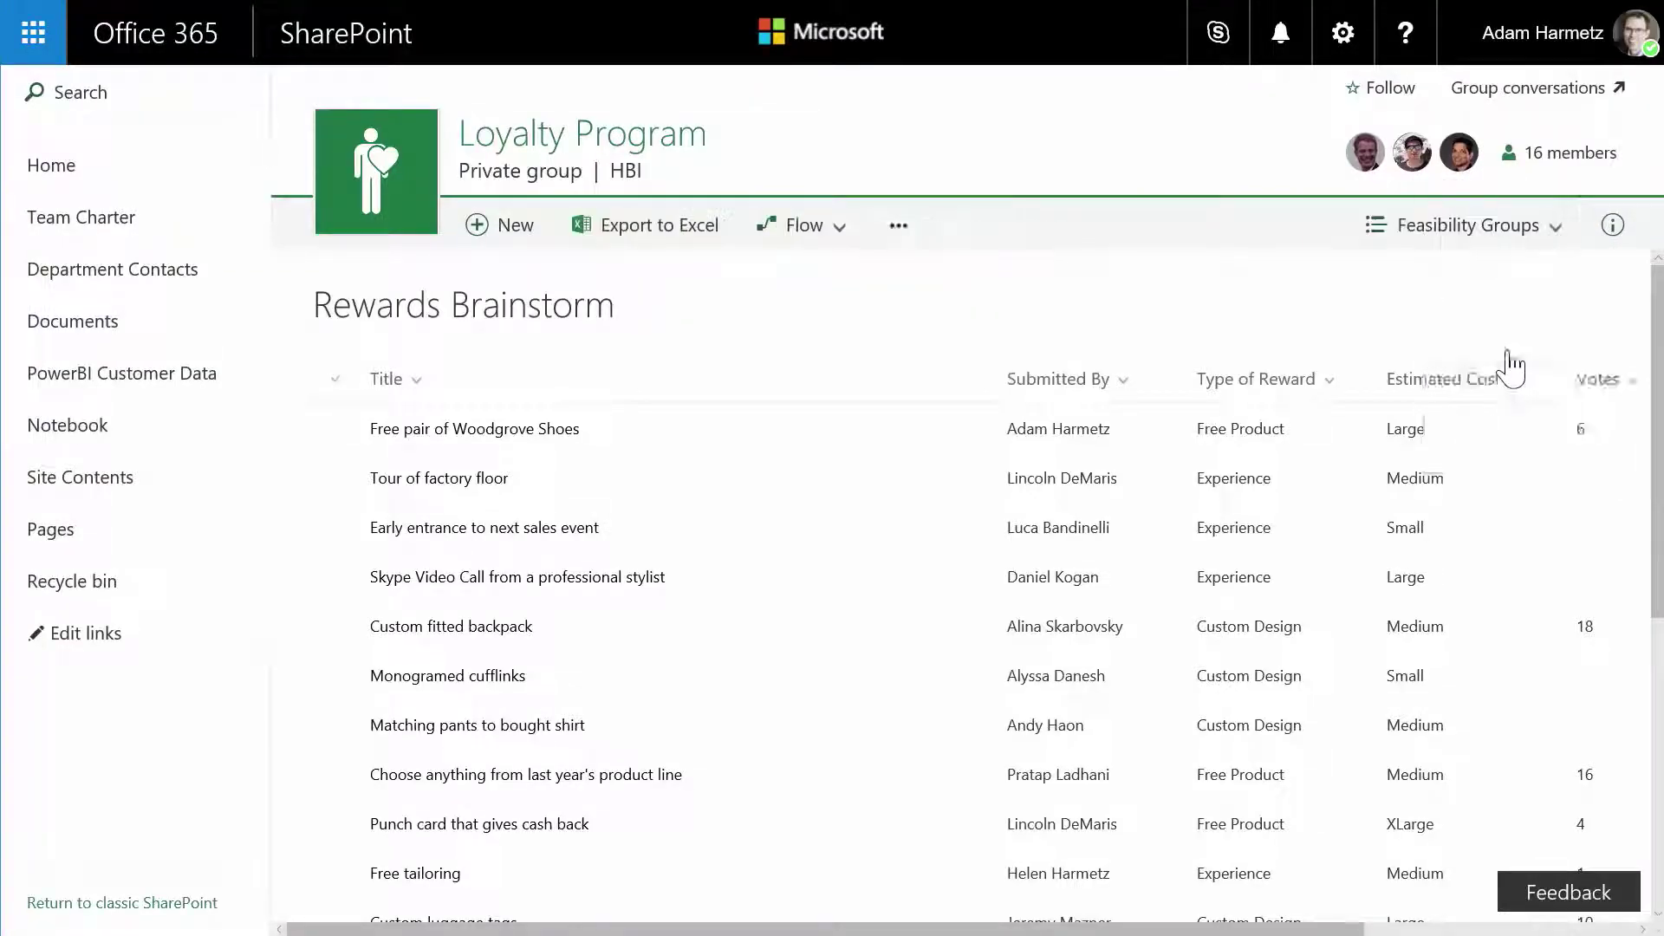
pyautogui.scroll(-1, 772, 524)
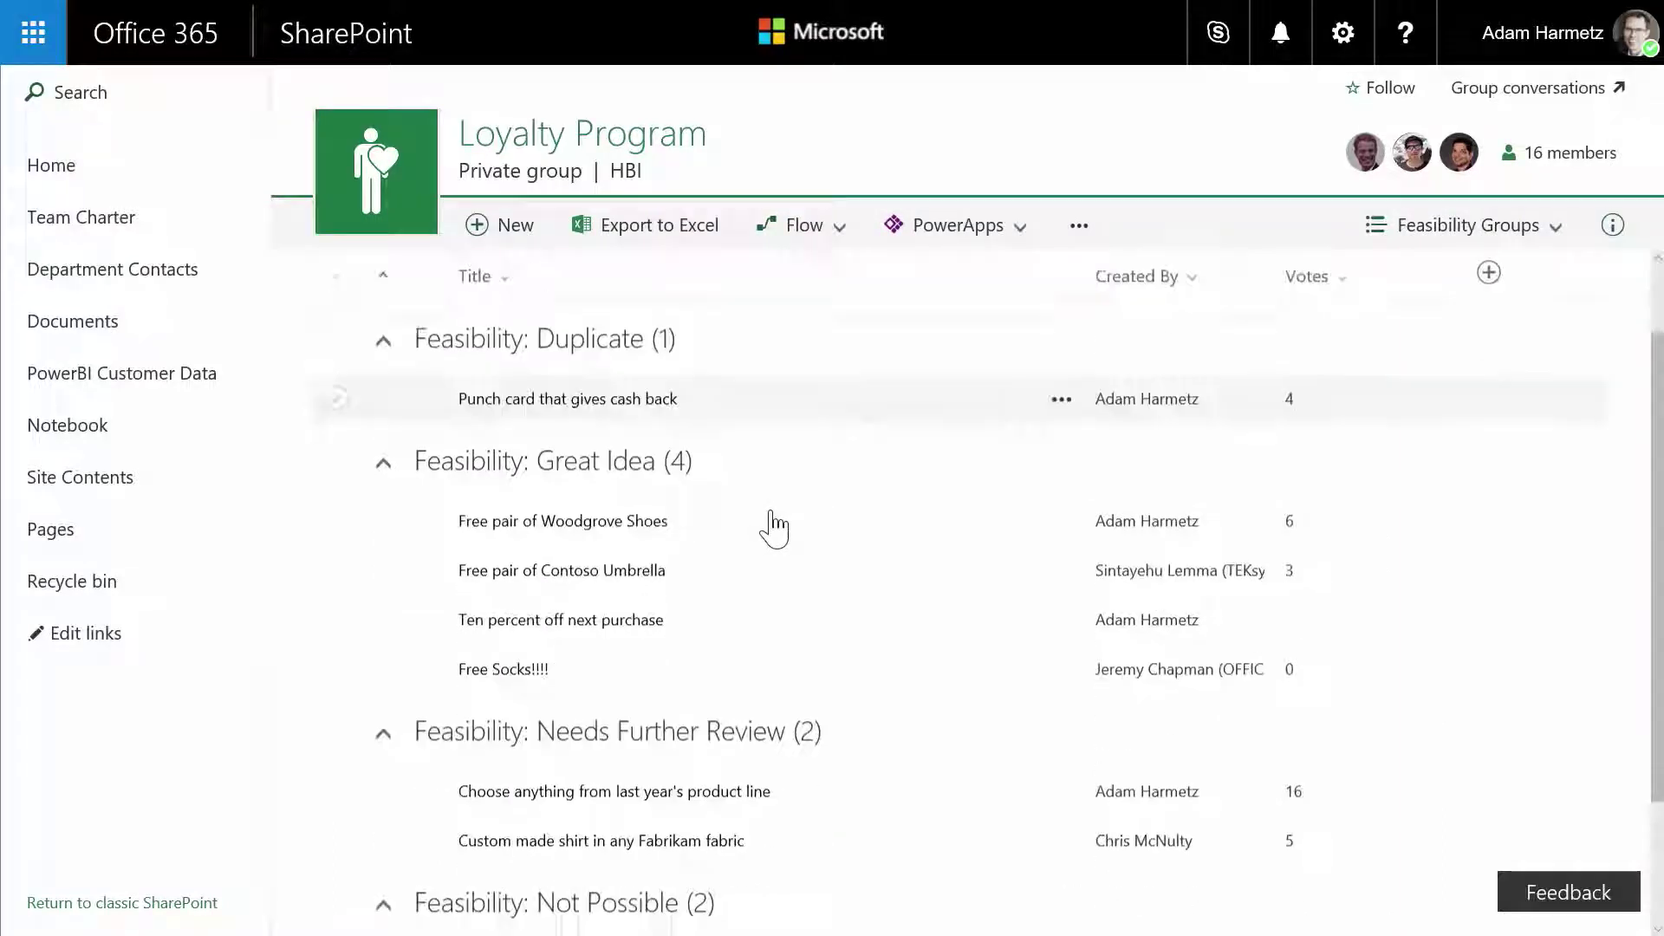
pyautogui.click(337, 671)
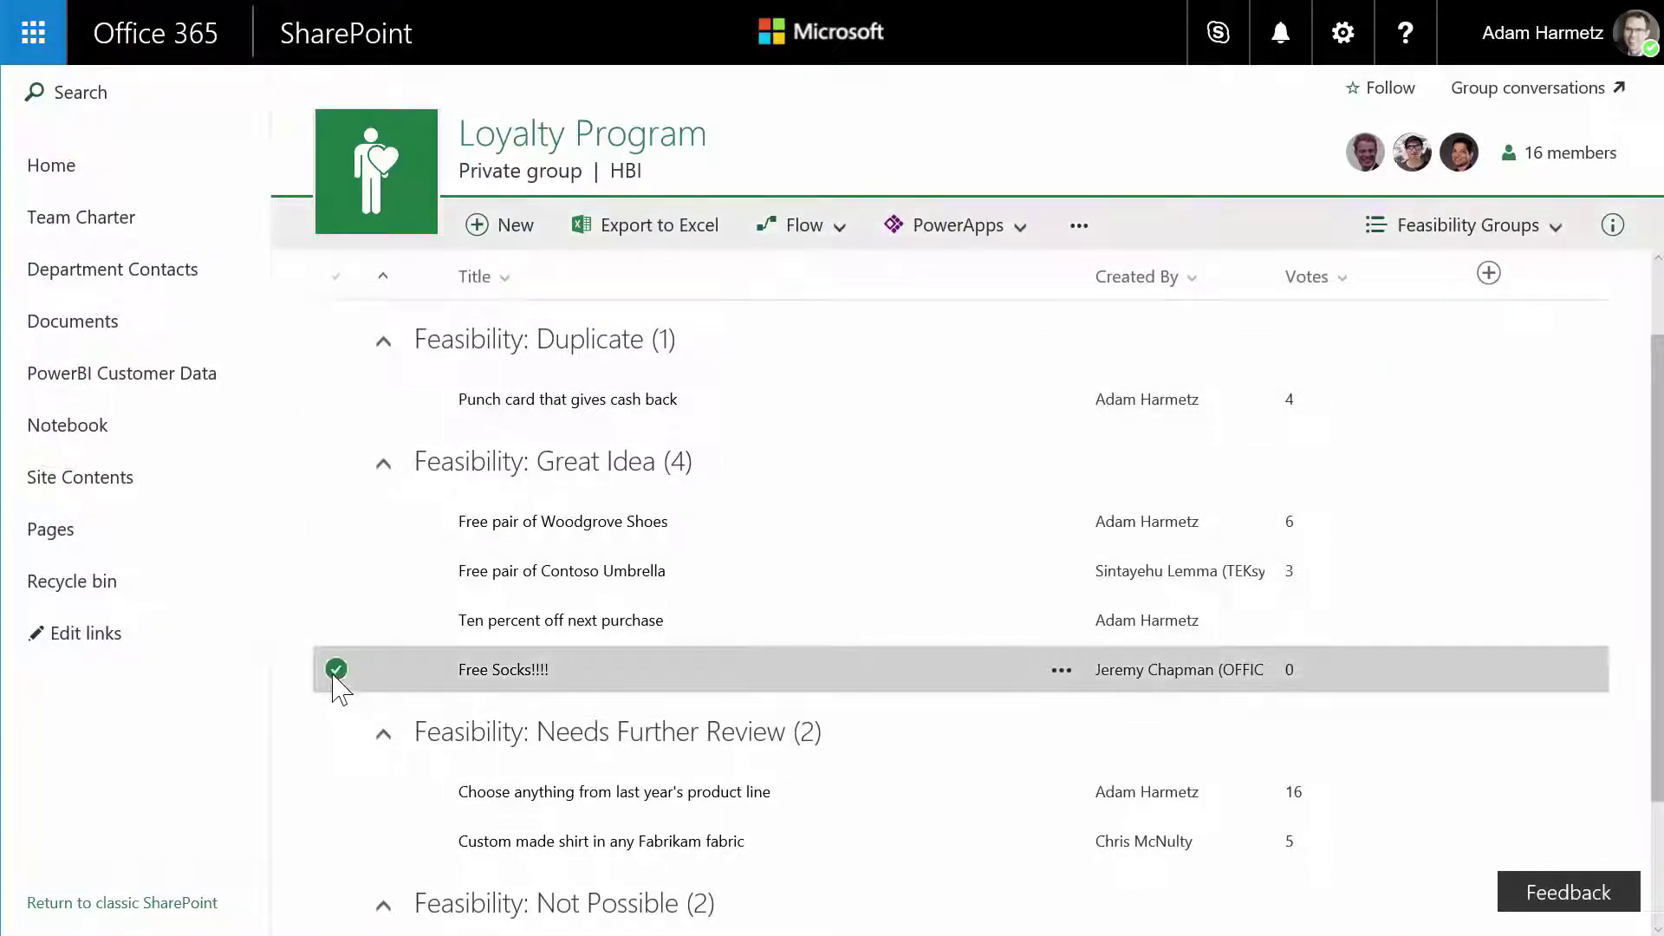
pyautogui.moveTo(336, 670); pyautogui.dragTo(565, 479)
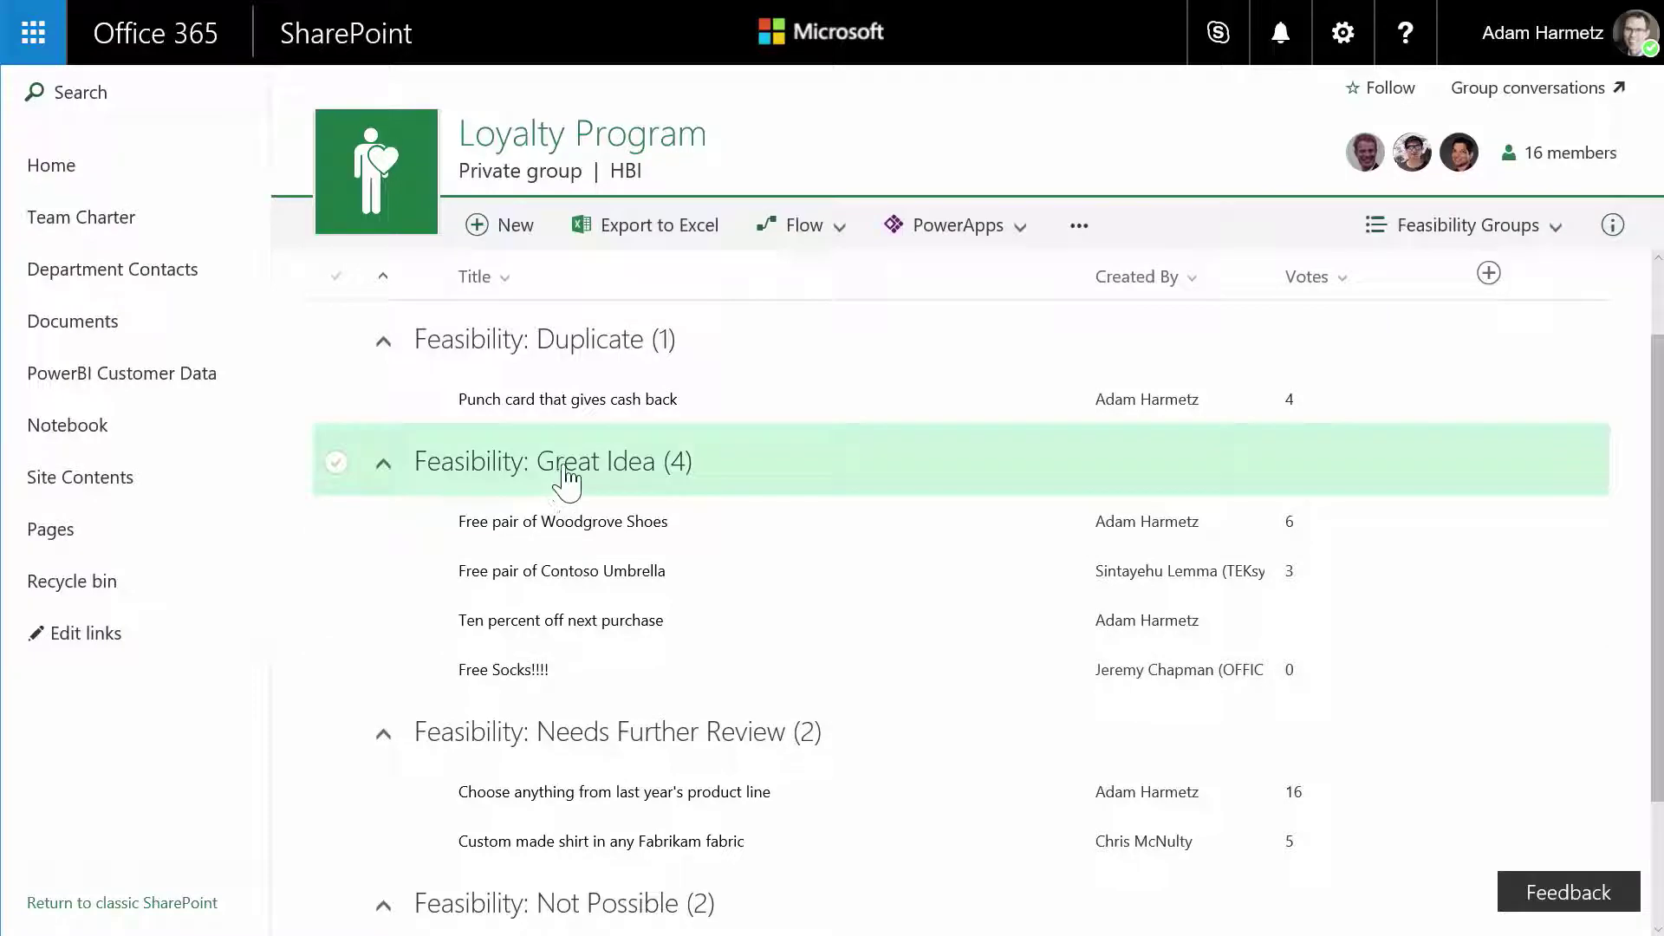
pyautogui.moveTo(828, 437); pyautogui.dragTo(928, 290)
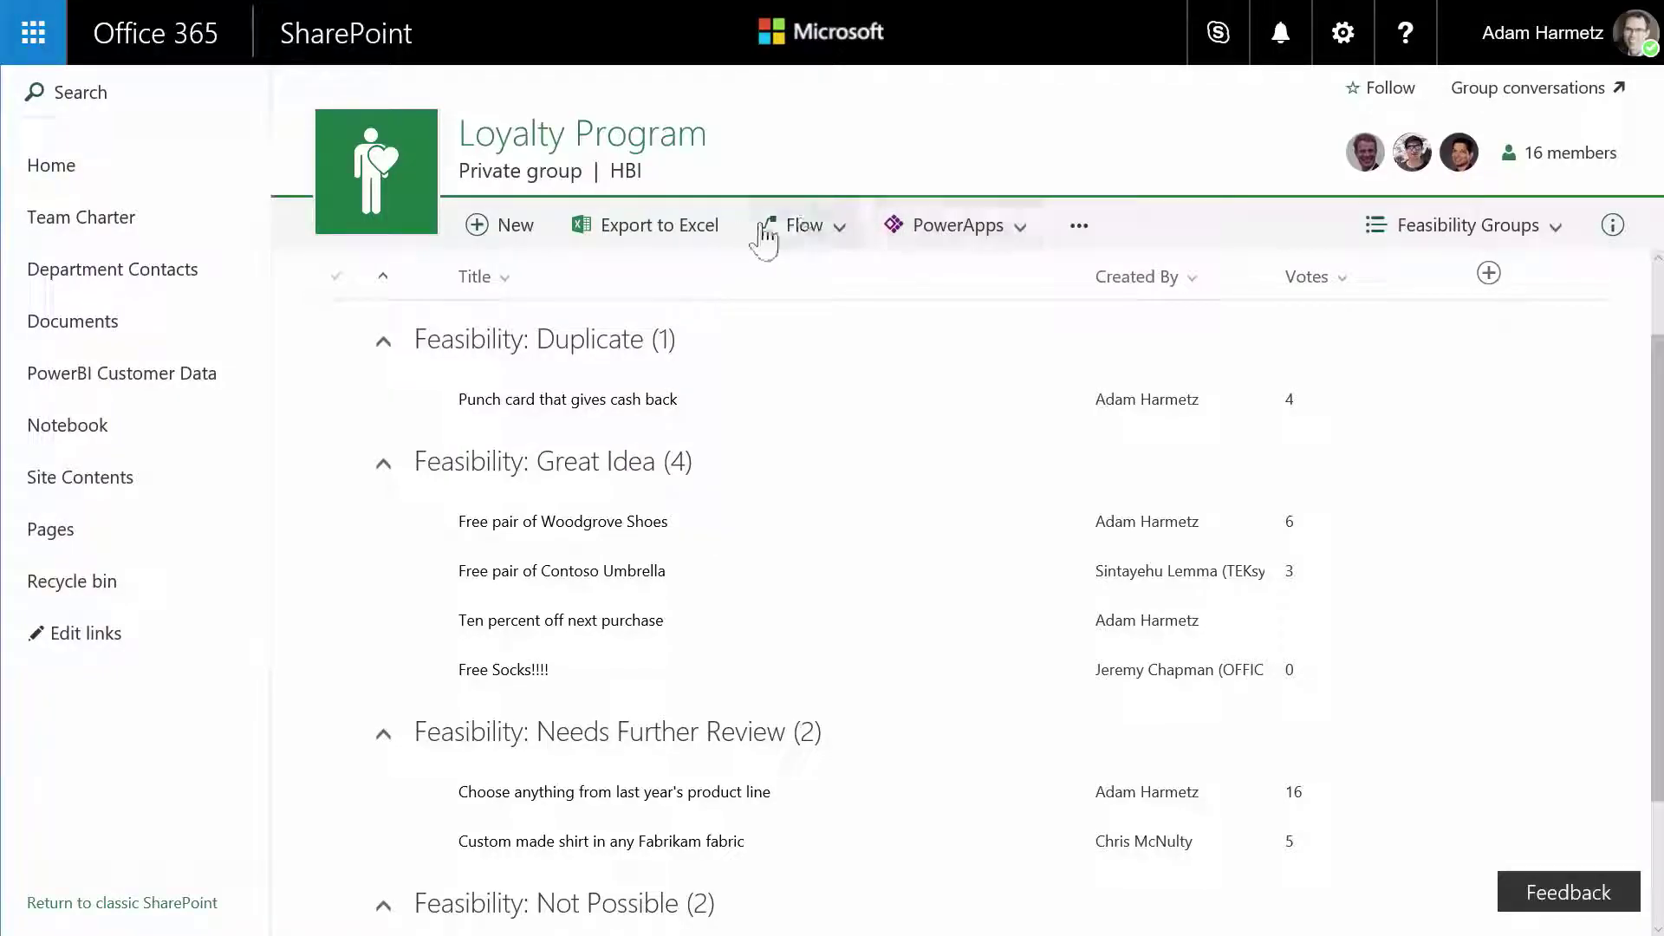
# - Go to See your flows from the list's Flow menu
pyautogui.click(951, 232)
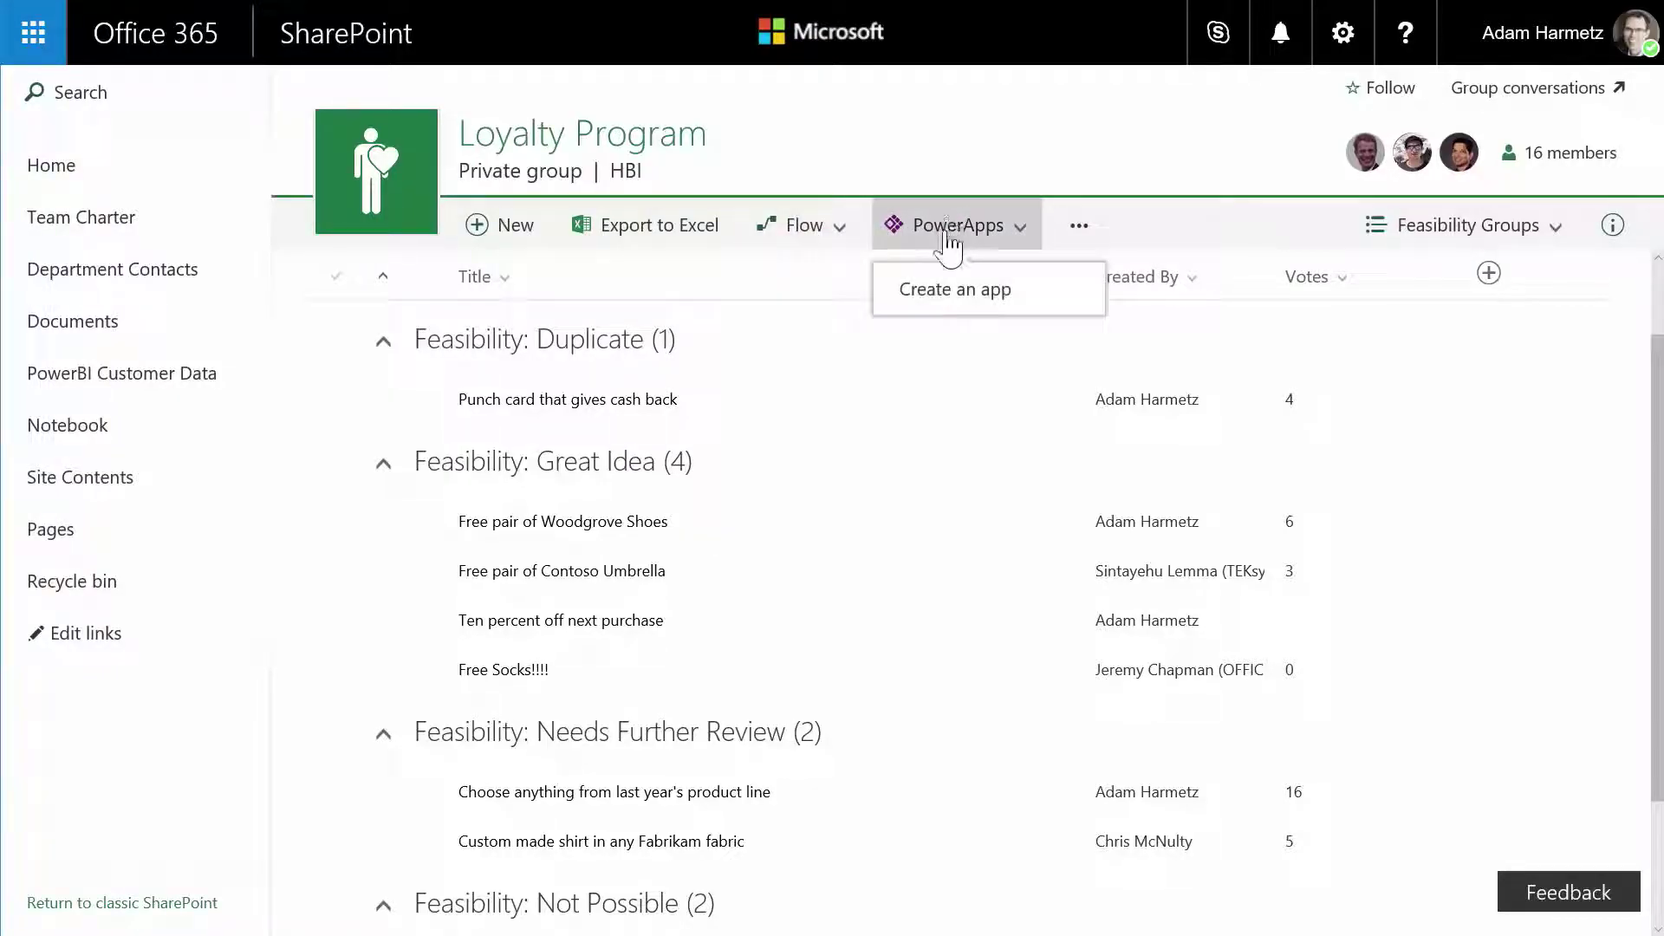
pyautogui.click(831, 235)
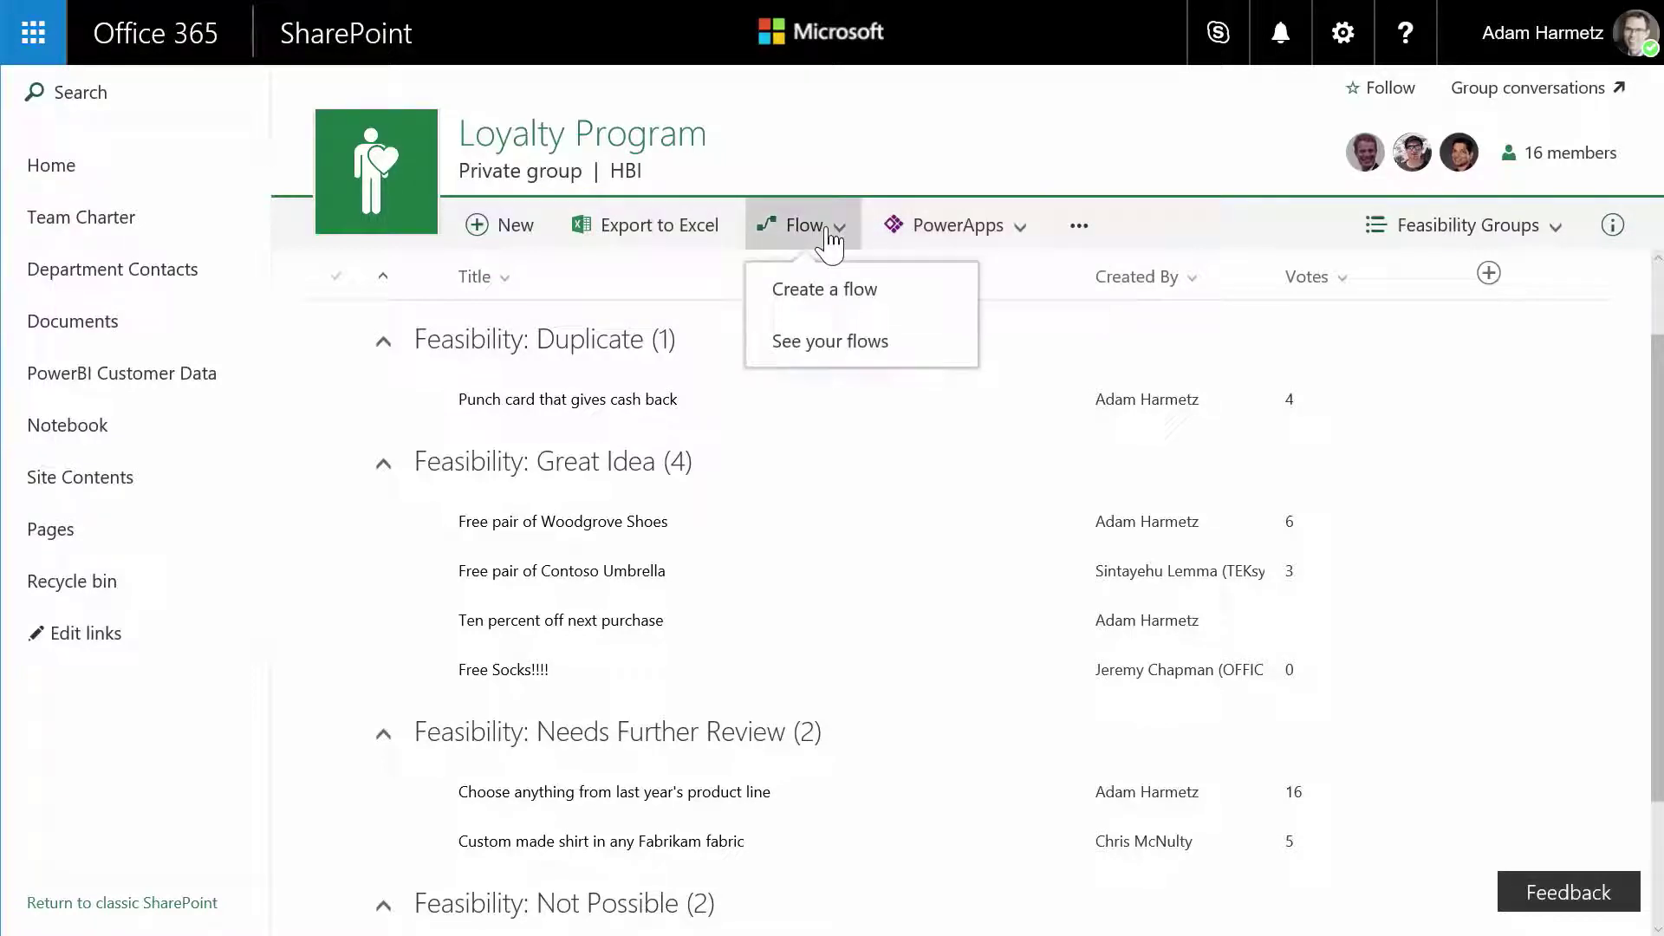
pyautogui.click(843, 343)
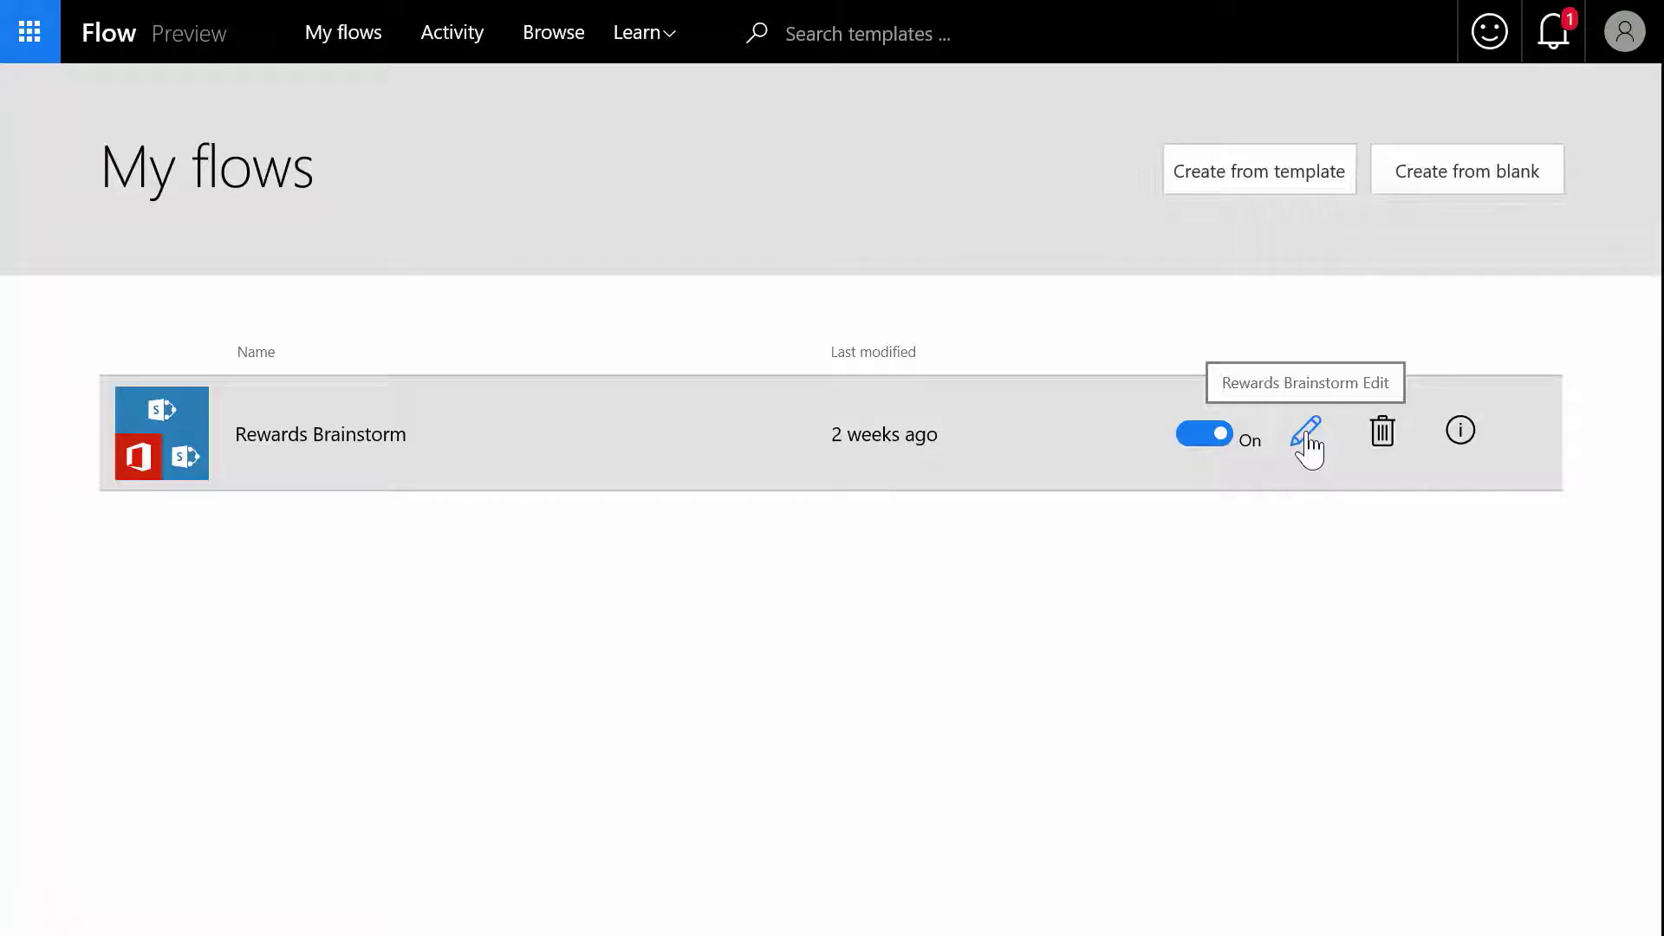
# - Inspect the Rewards Brainstorm flow's Send email with options step, then save it with Update flow
pyautogui.click(1307, 444)
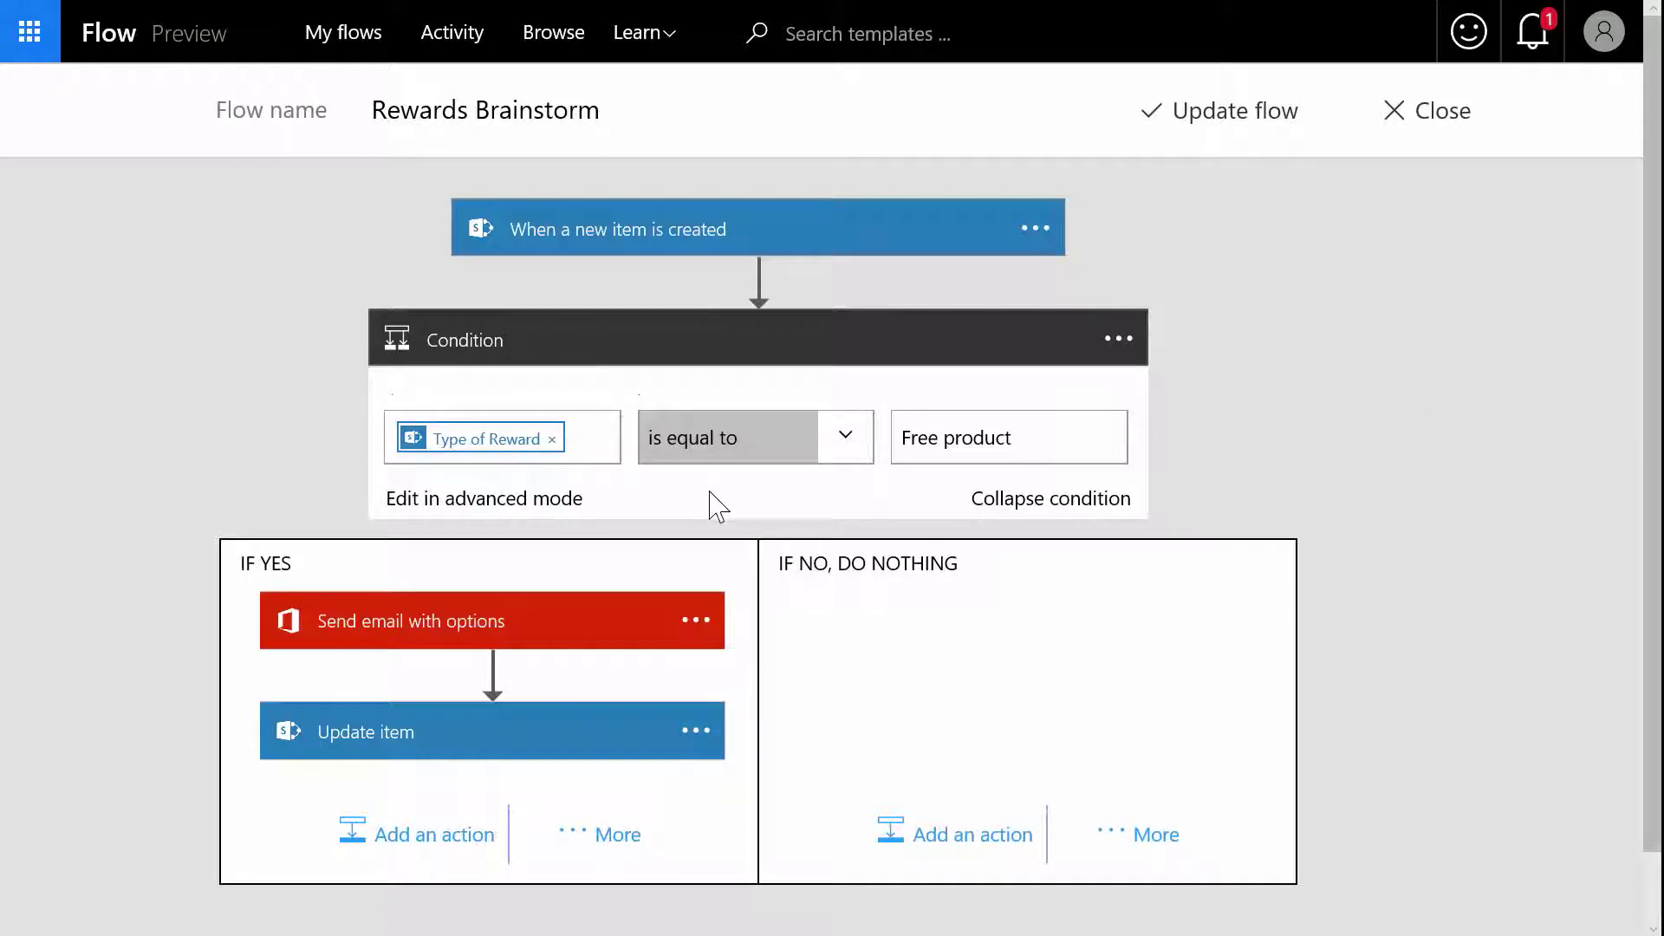
pyautogui.click(546, 631)
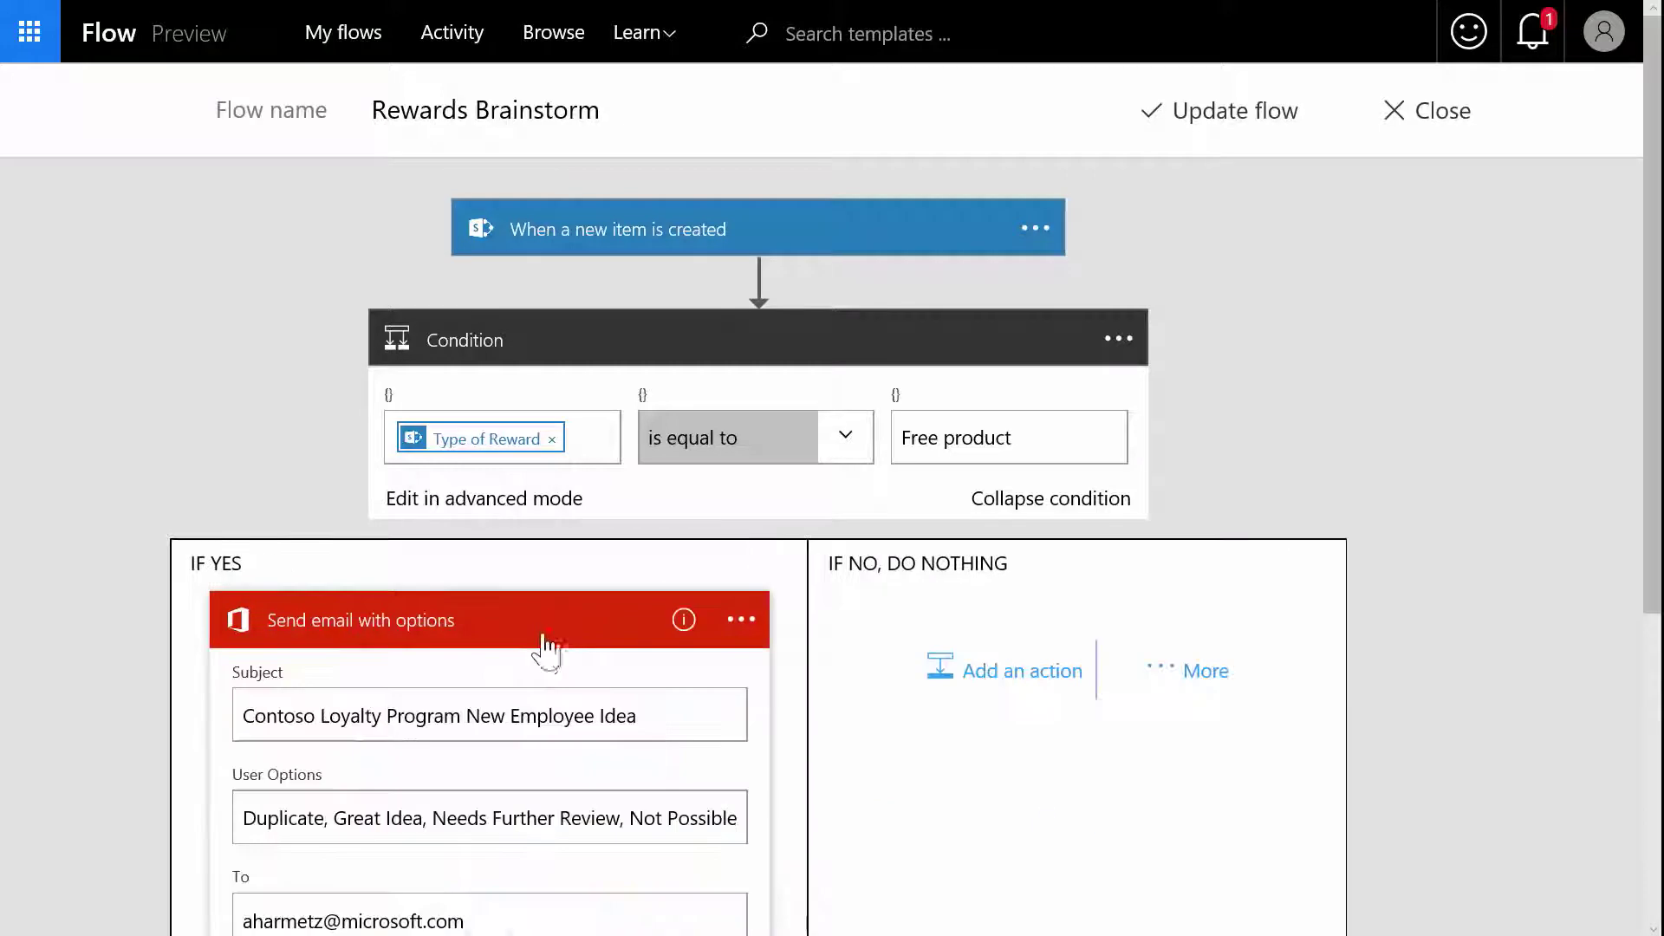
pyautogui.scroll(-3, 544, 659)
pyautogui.scroll(3, 545, 659)
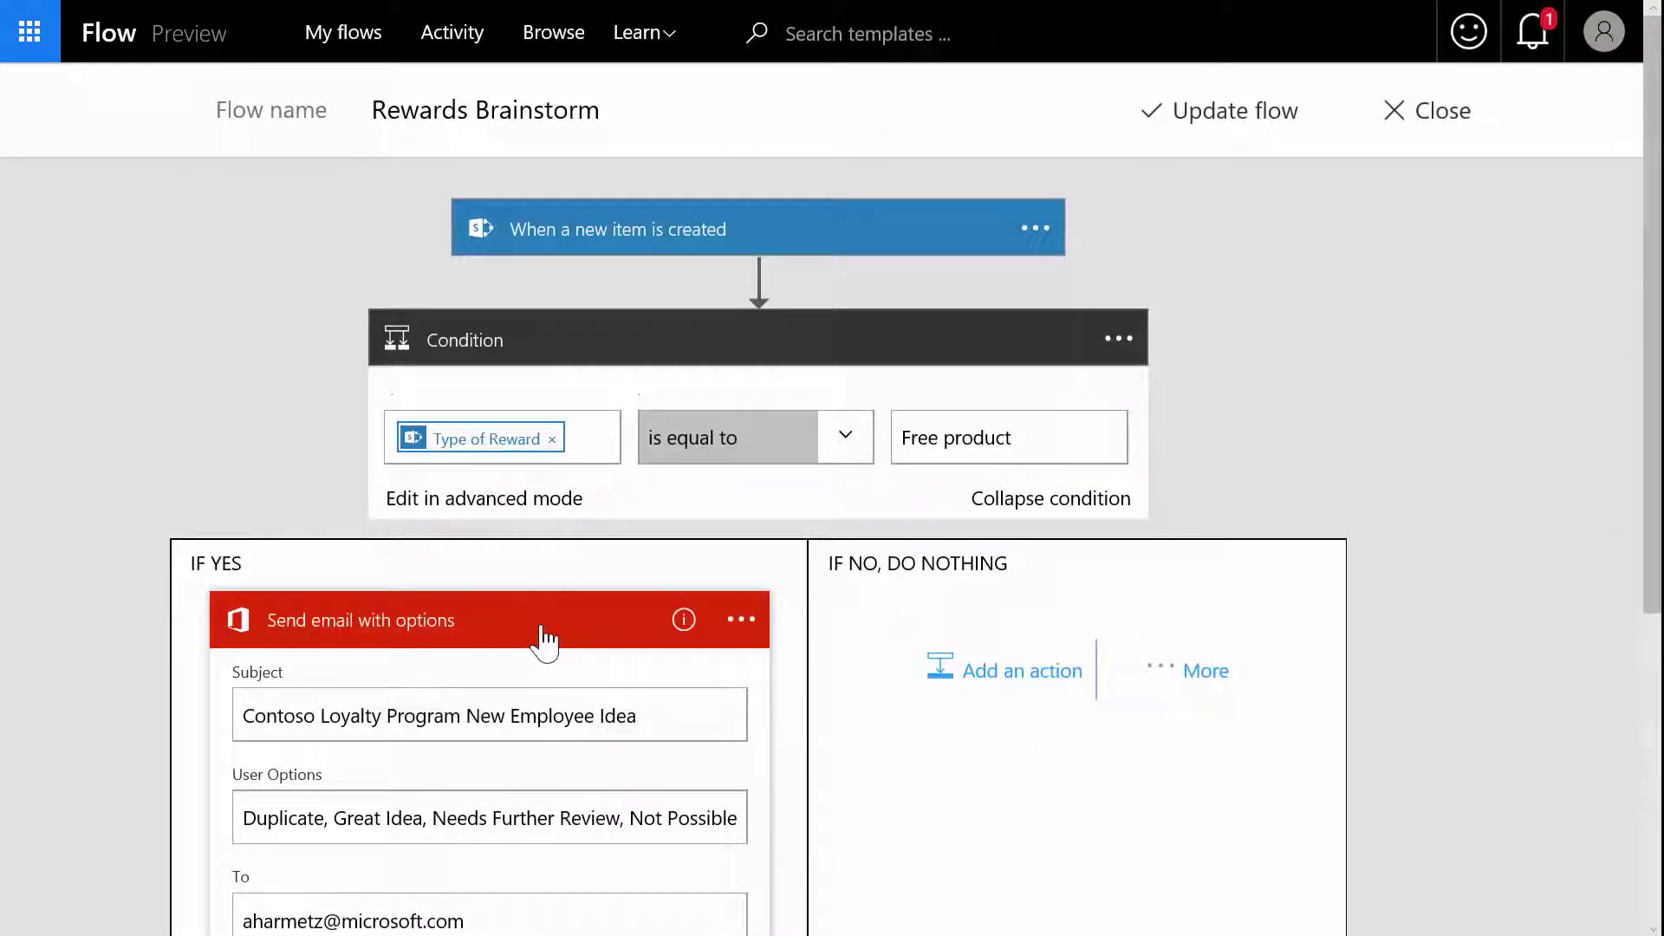
pyautogui.click(542, 633)
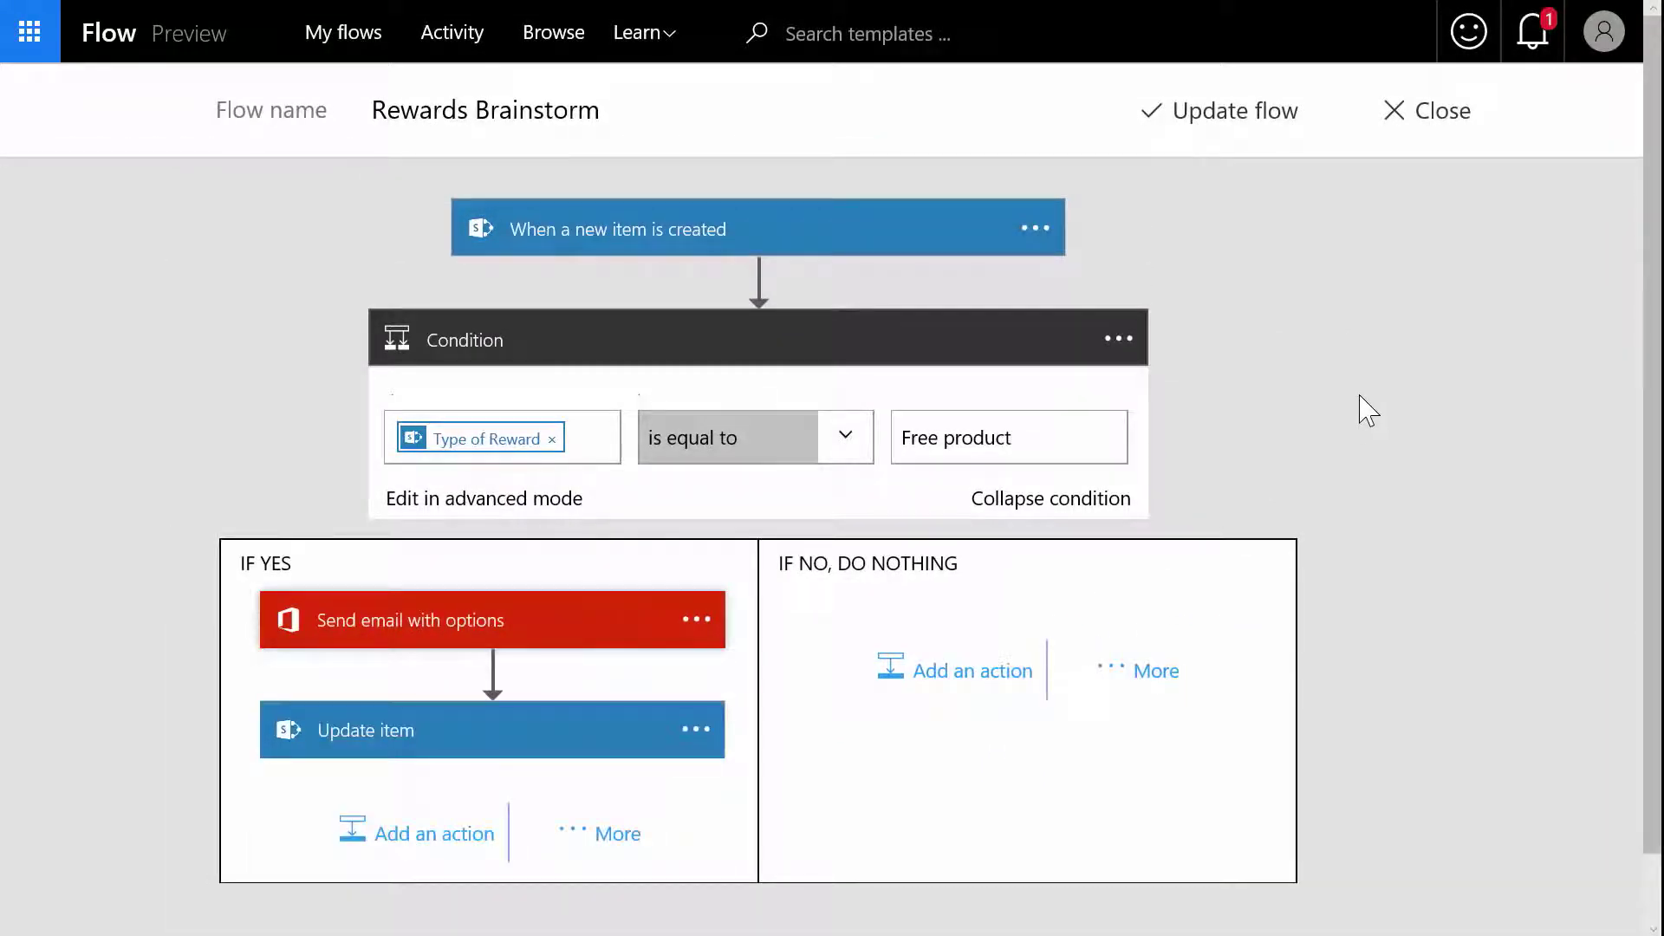
pyautogui.click(1234, 113)
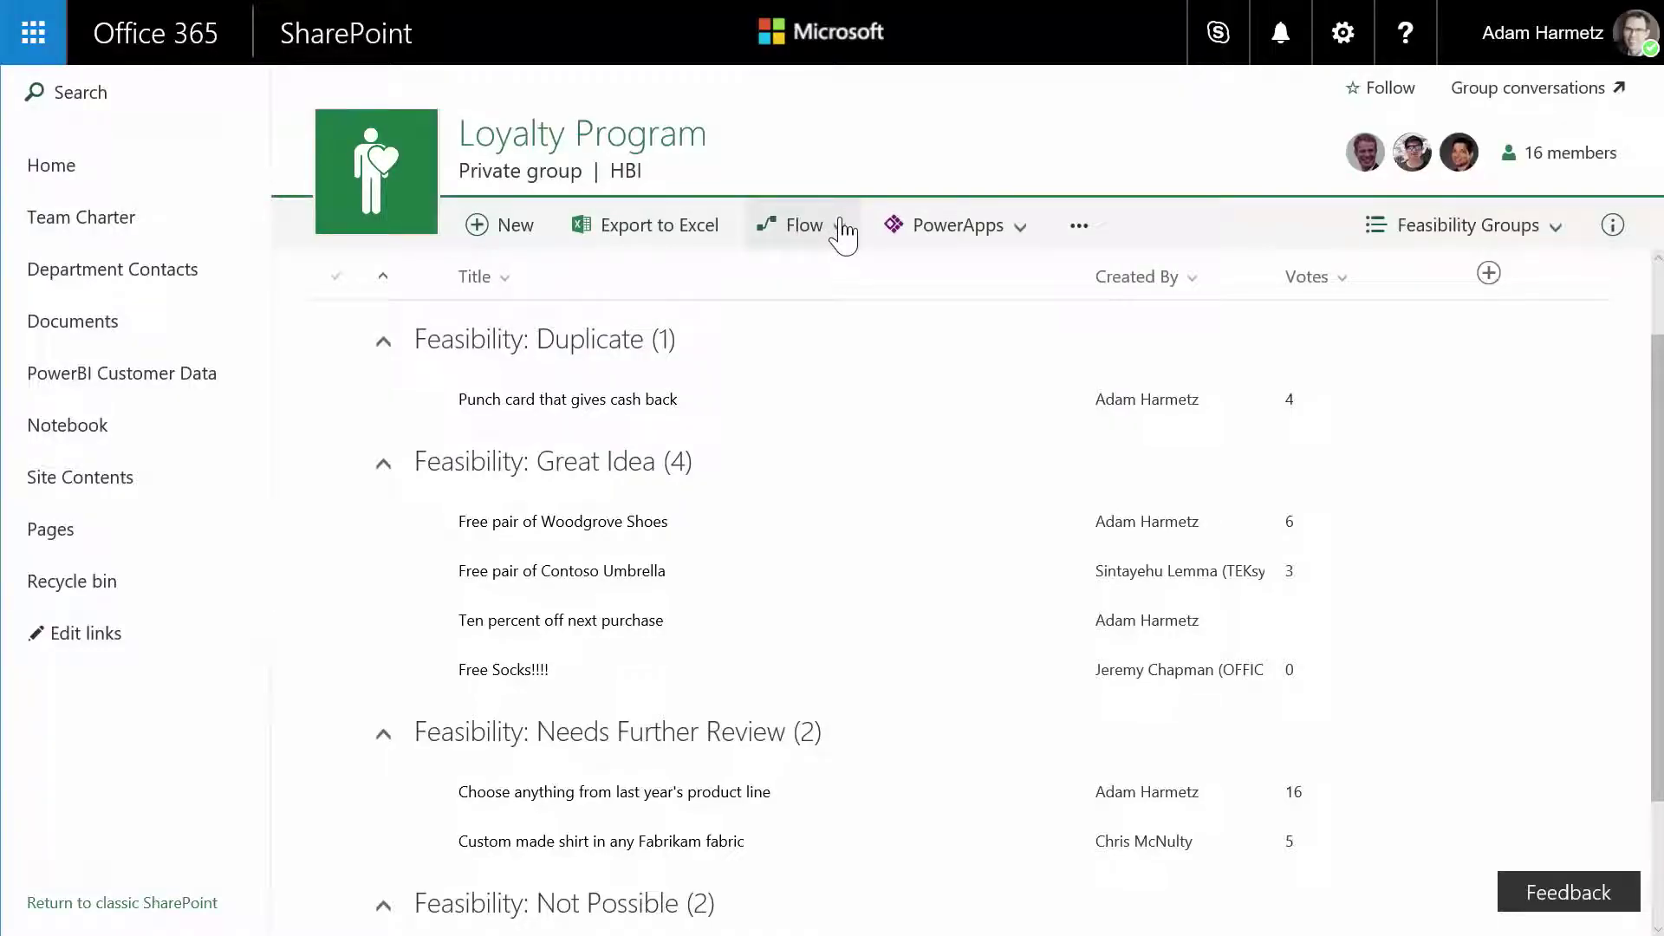
# - Choose Create a flow from the Loyalty Program list's Flow menu
pyautogui.click(842, 234)
pyautogui.click(845, 289)
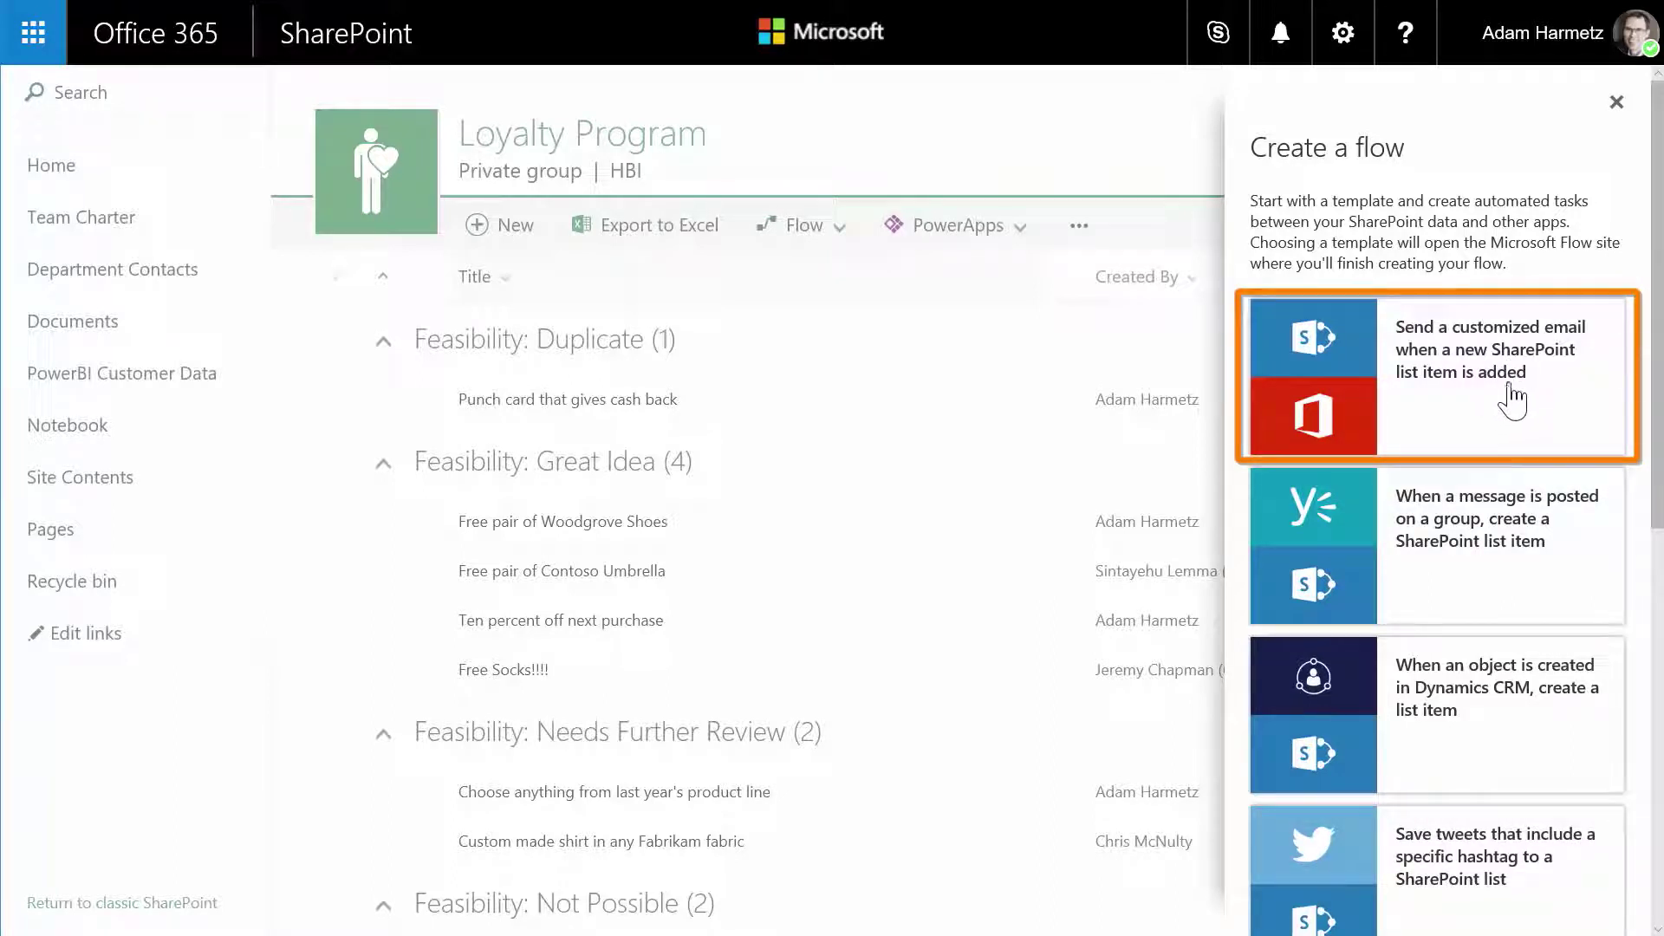
pyautogui.moveTo(1655, 447); pyautogui.dragTo(1638, 736)
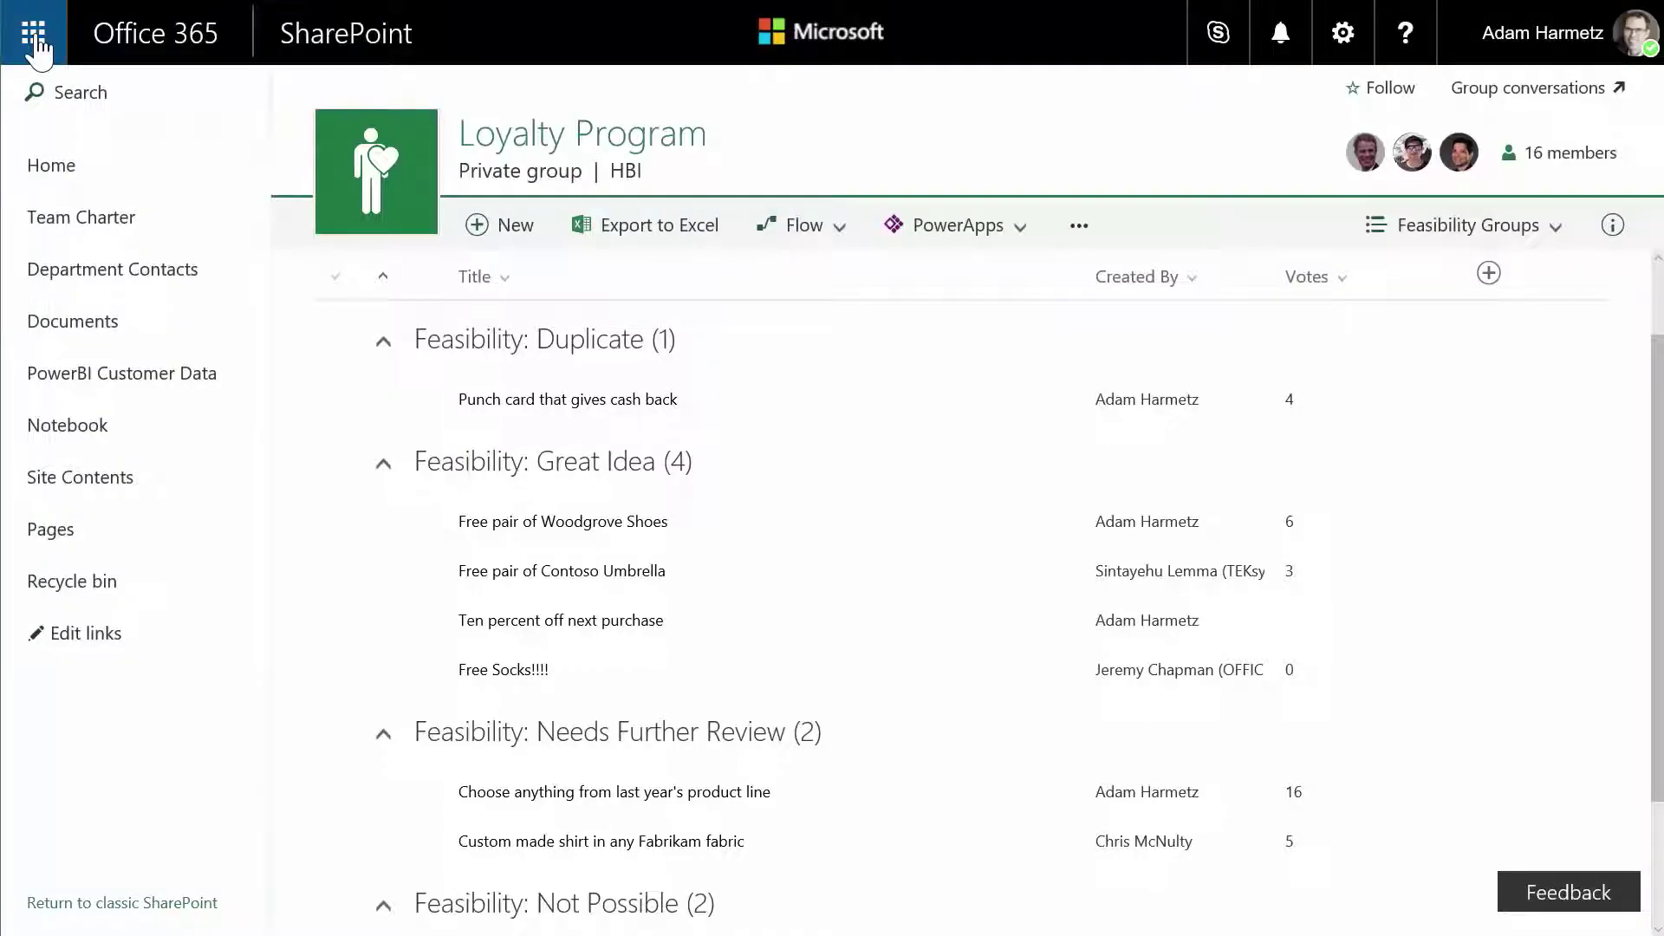
# - Create the public SharePoint team site 'Team Zoey' with one additional owner
pyautogui.click(36, 41)
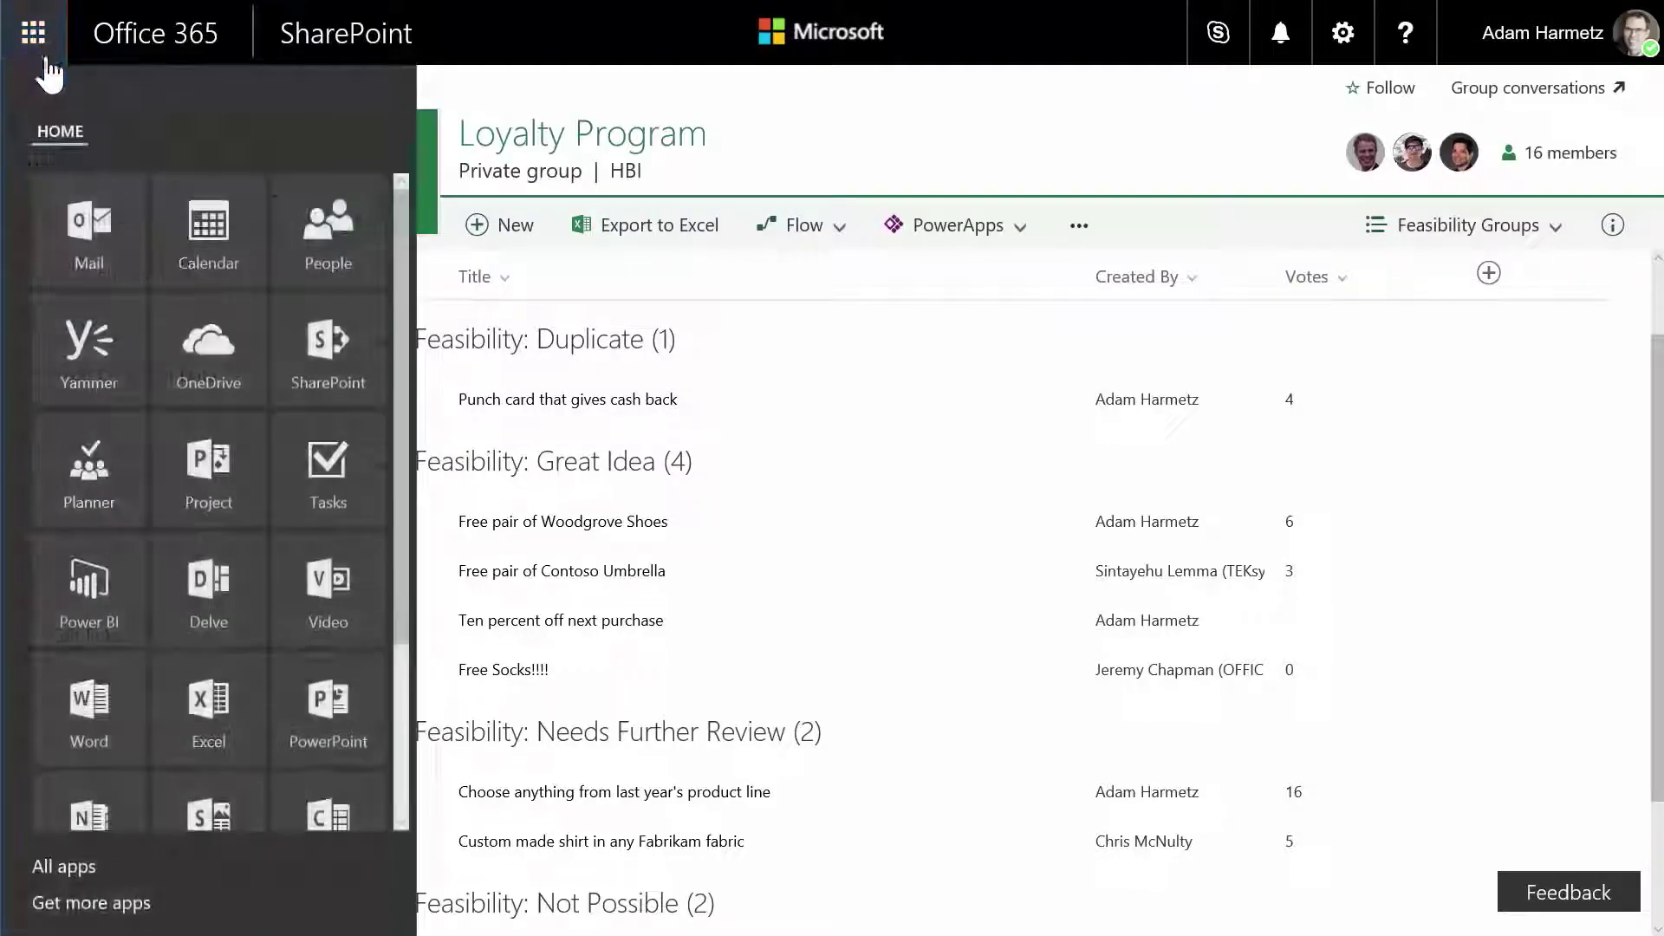
pyautogui.click(342, 355)
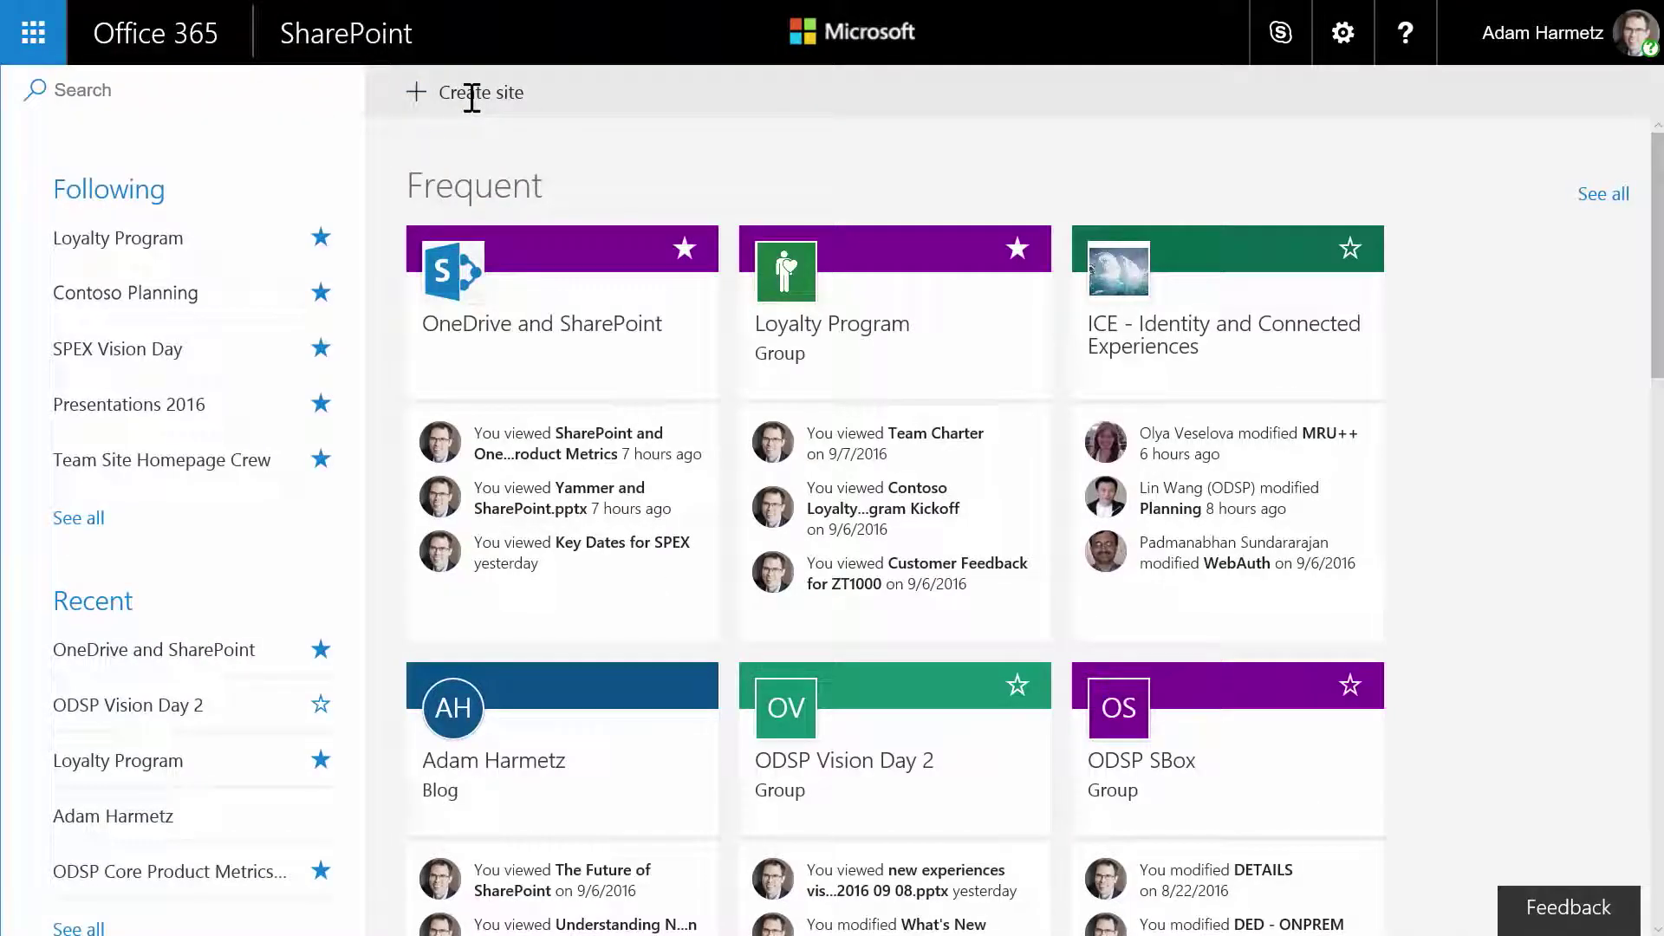
pyautogui.click(468, 98)
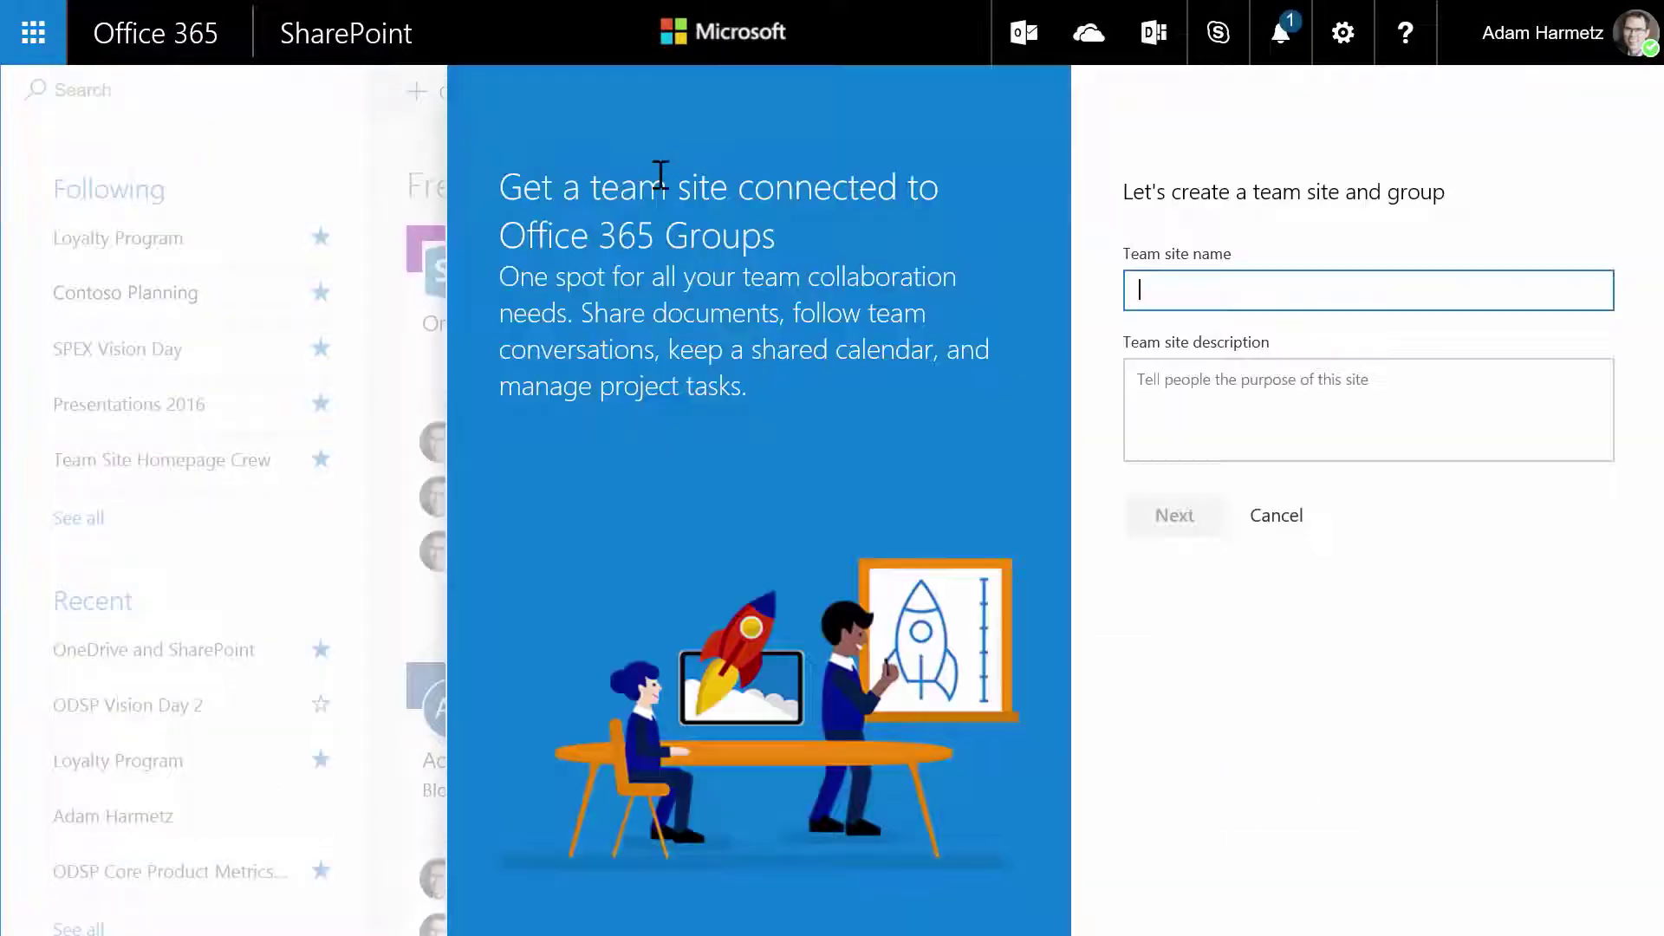
pyautogui.write('Team Zoey')
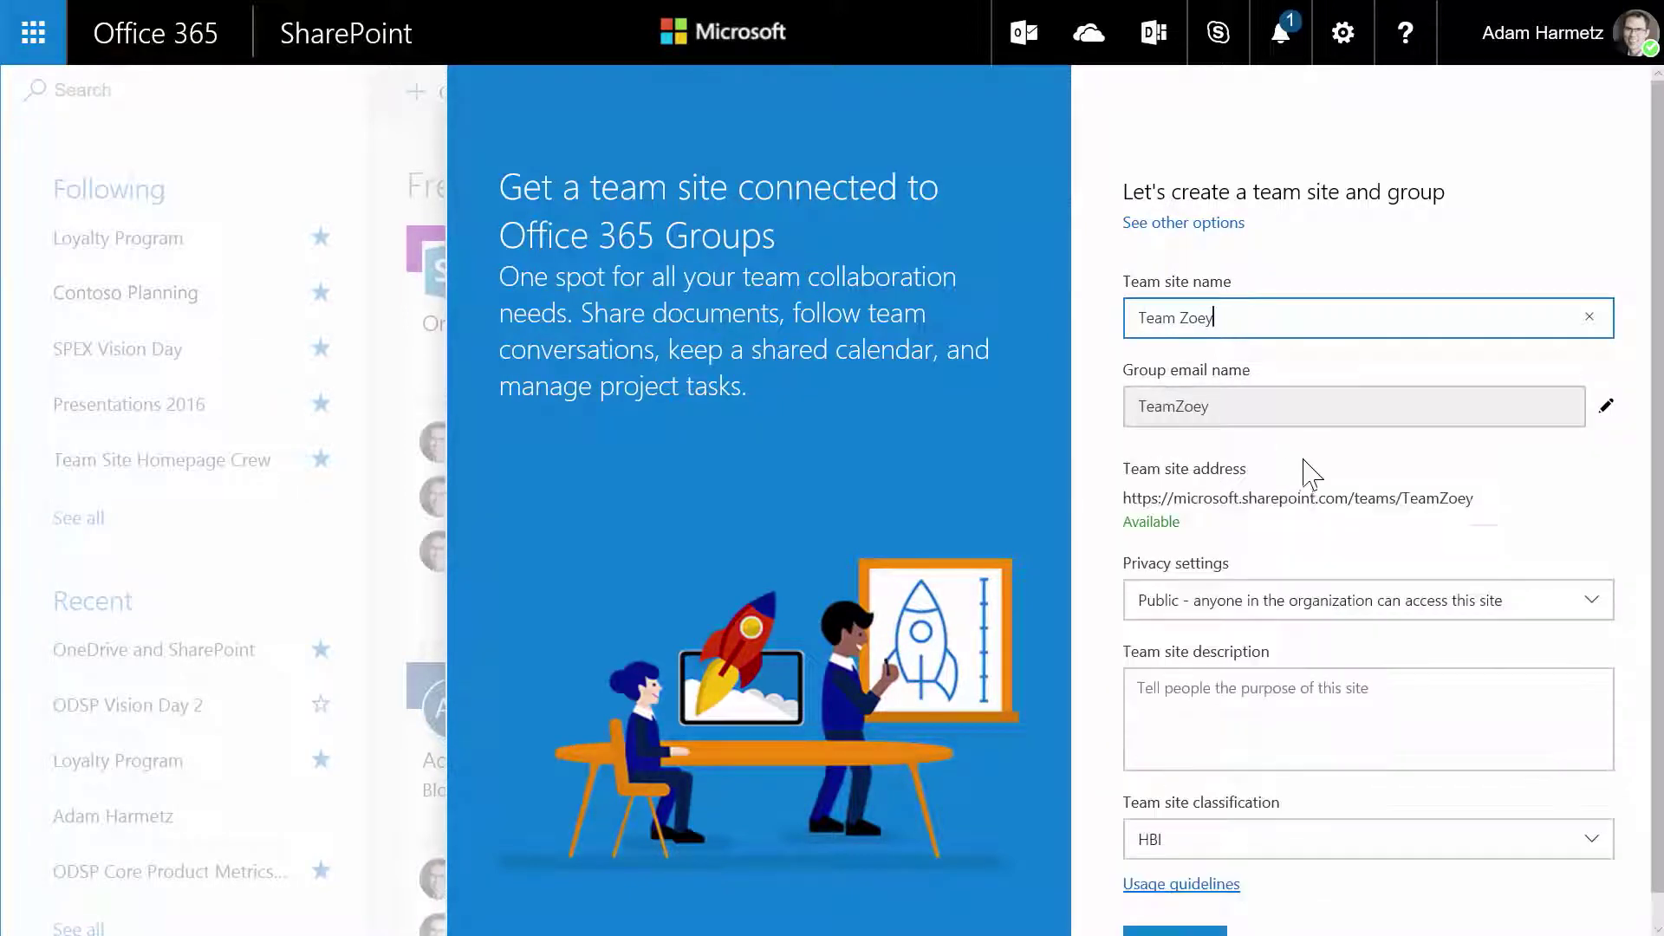
pyautogui.scroll(-1, 1374, 555)
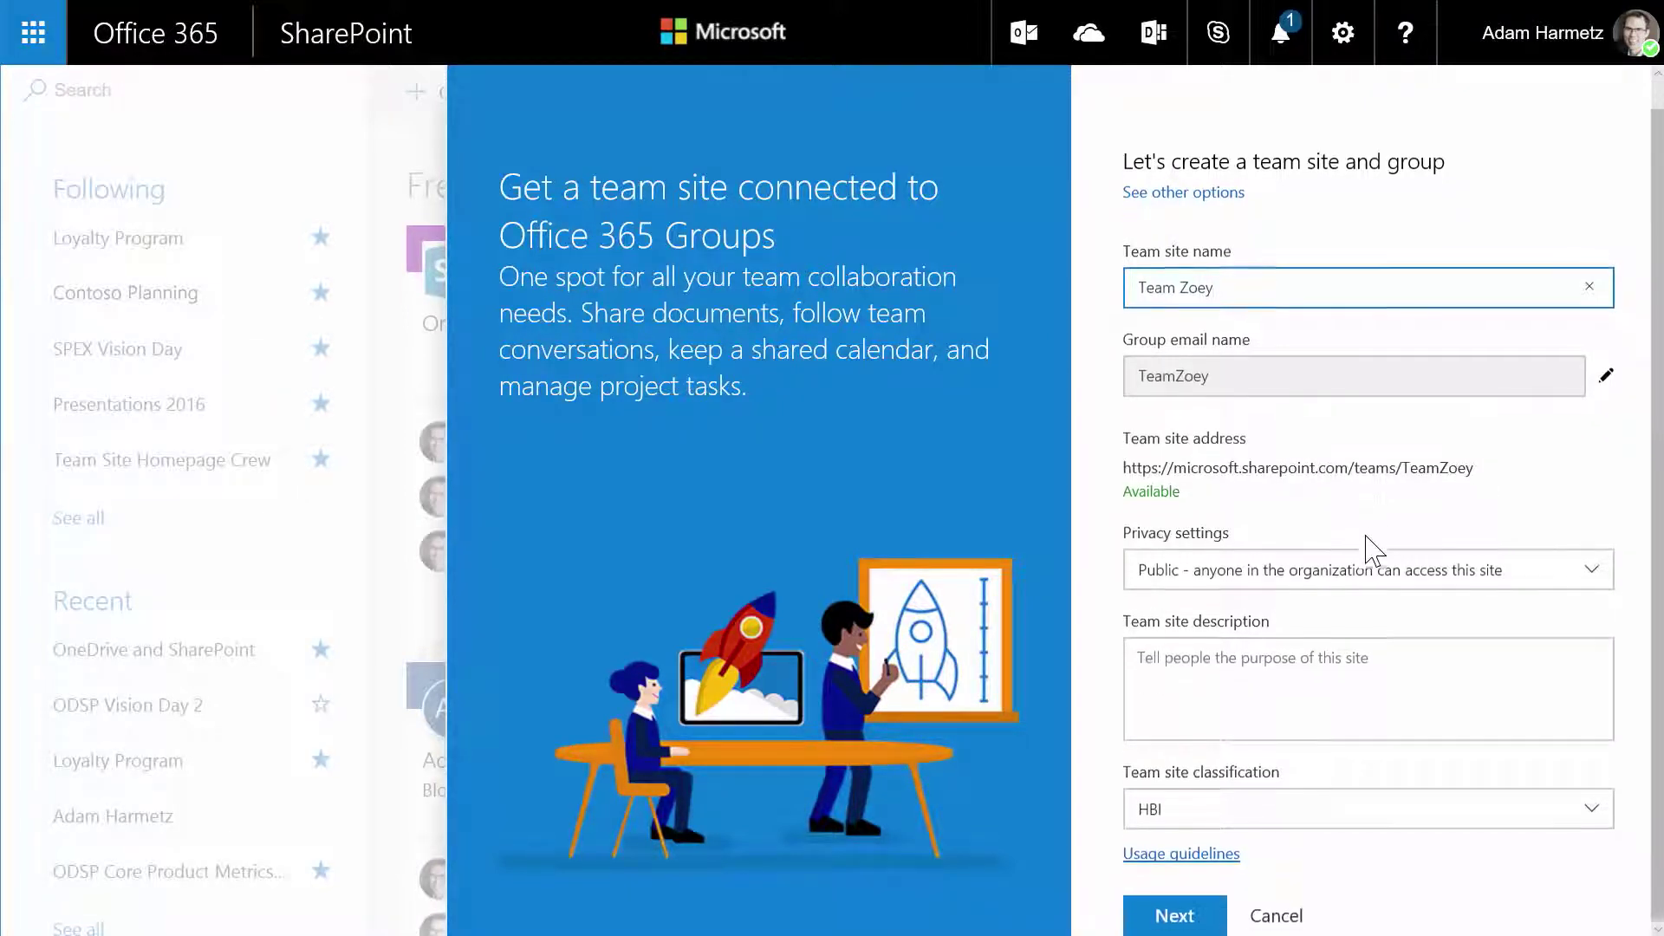
pyautogui.click(1199, 917)
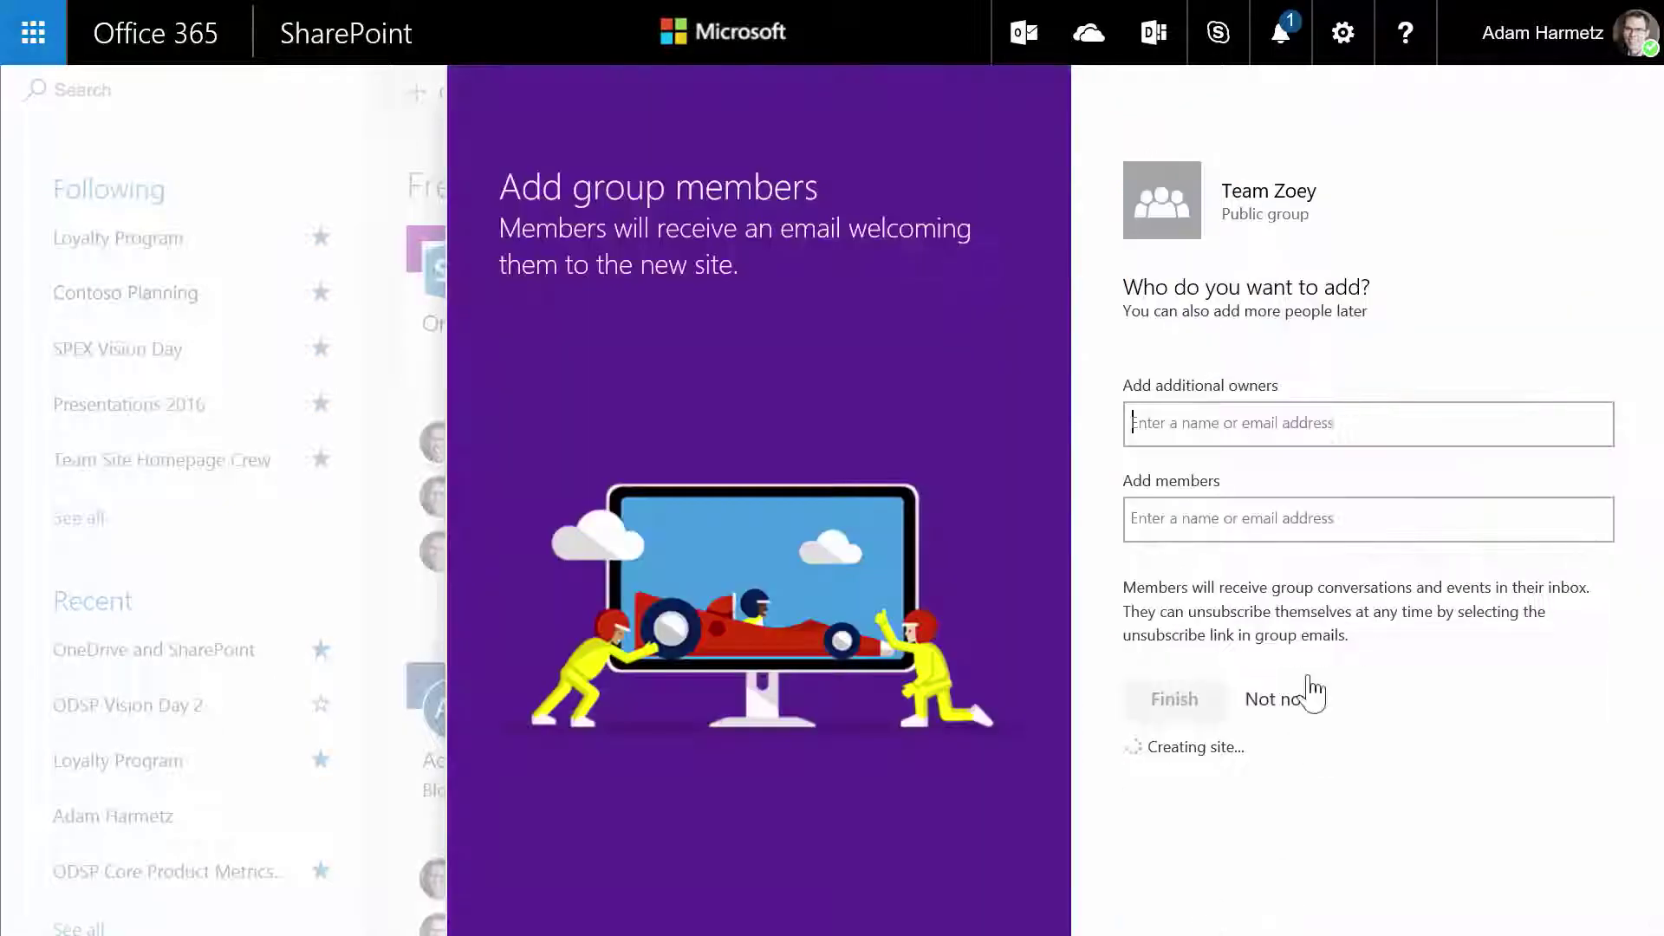
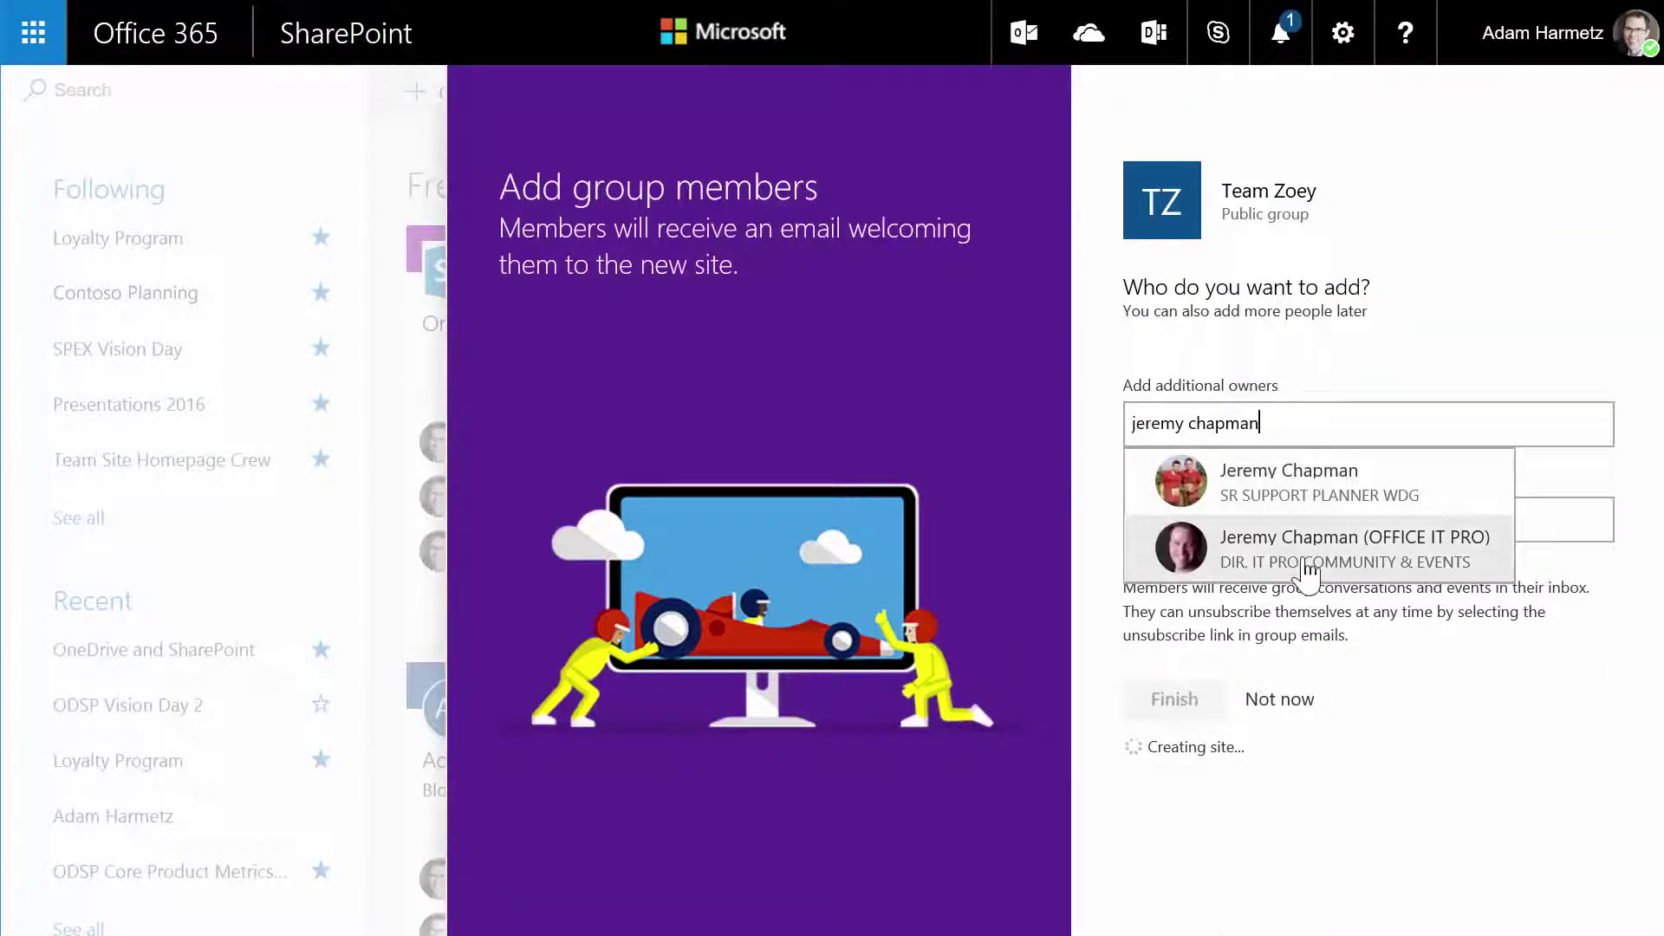
pyautogui.click(1274, 554)
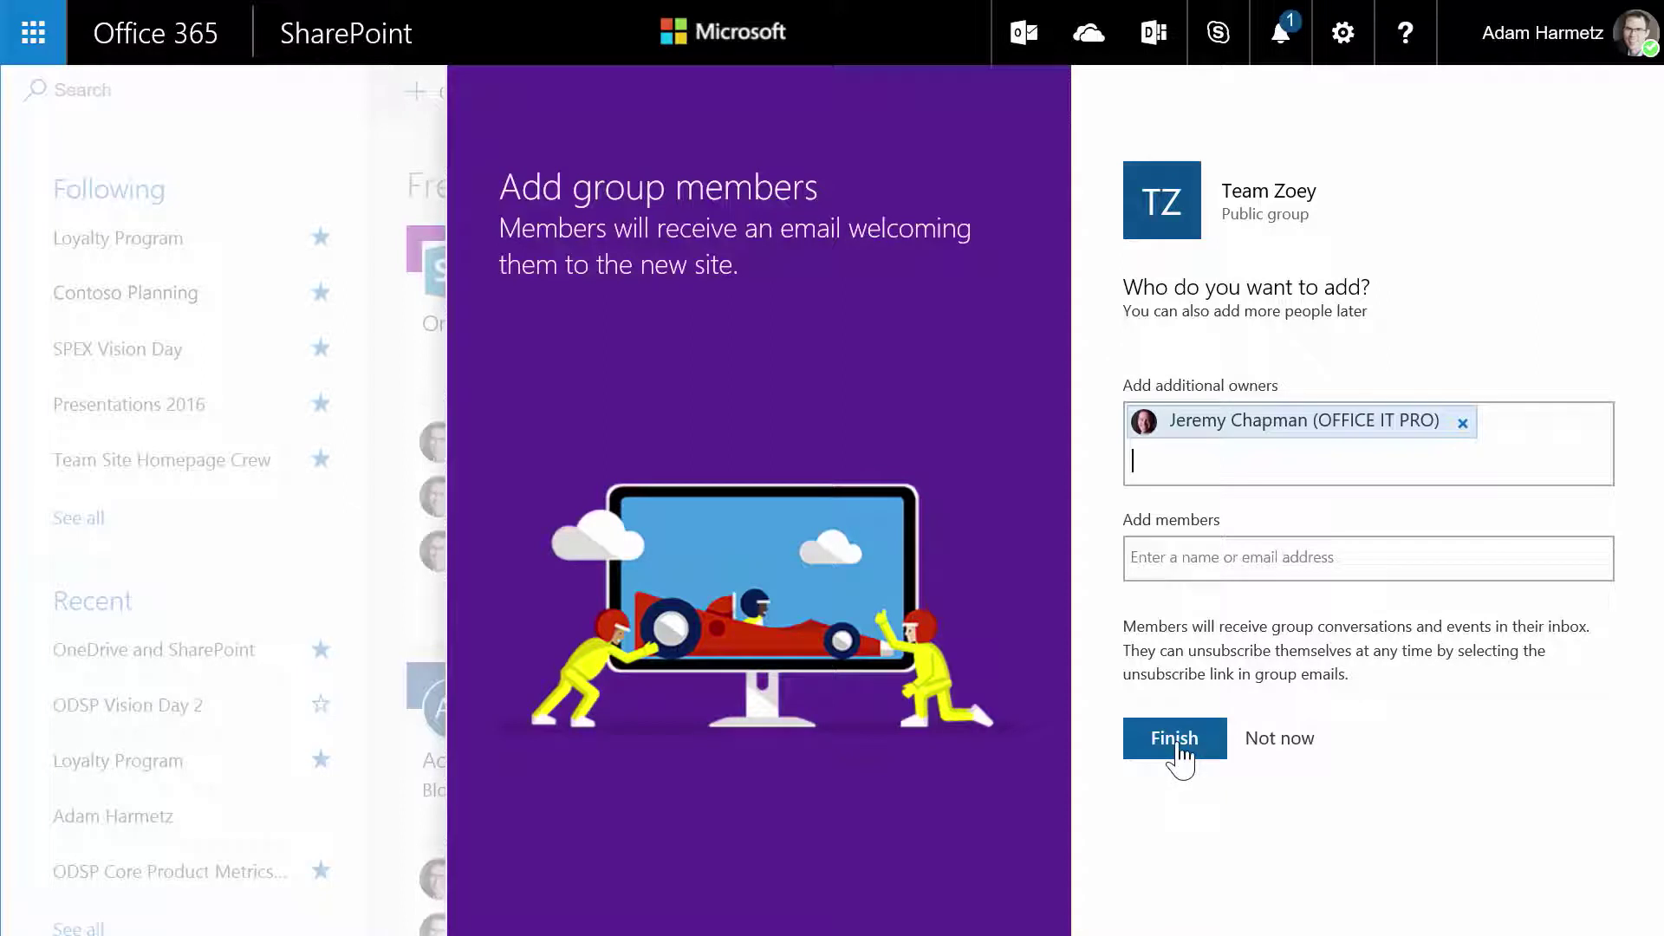
pyautogui.click(1180, 753)
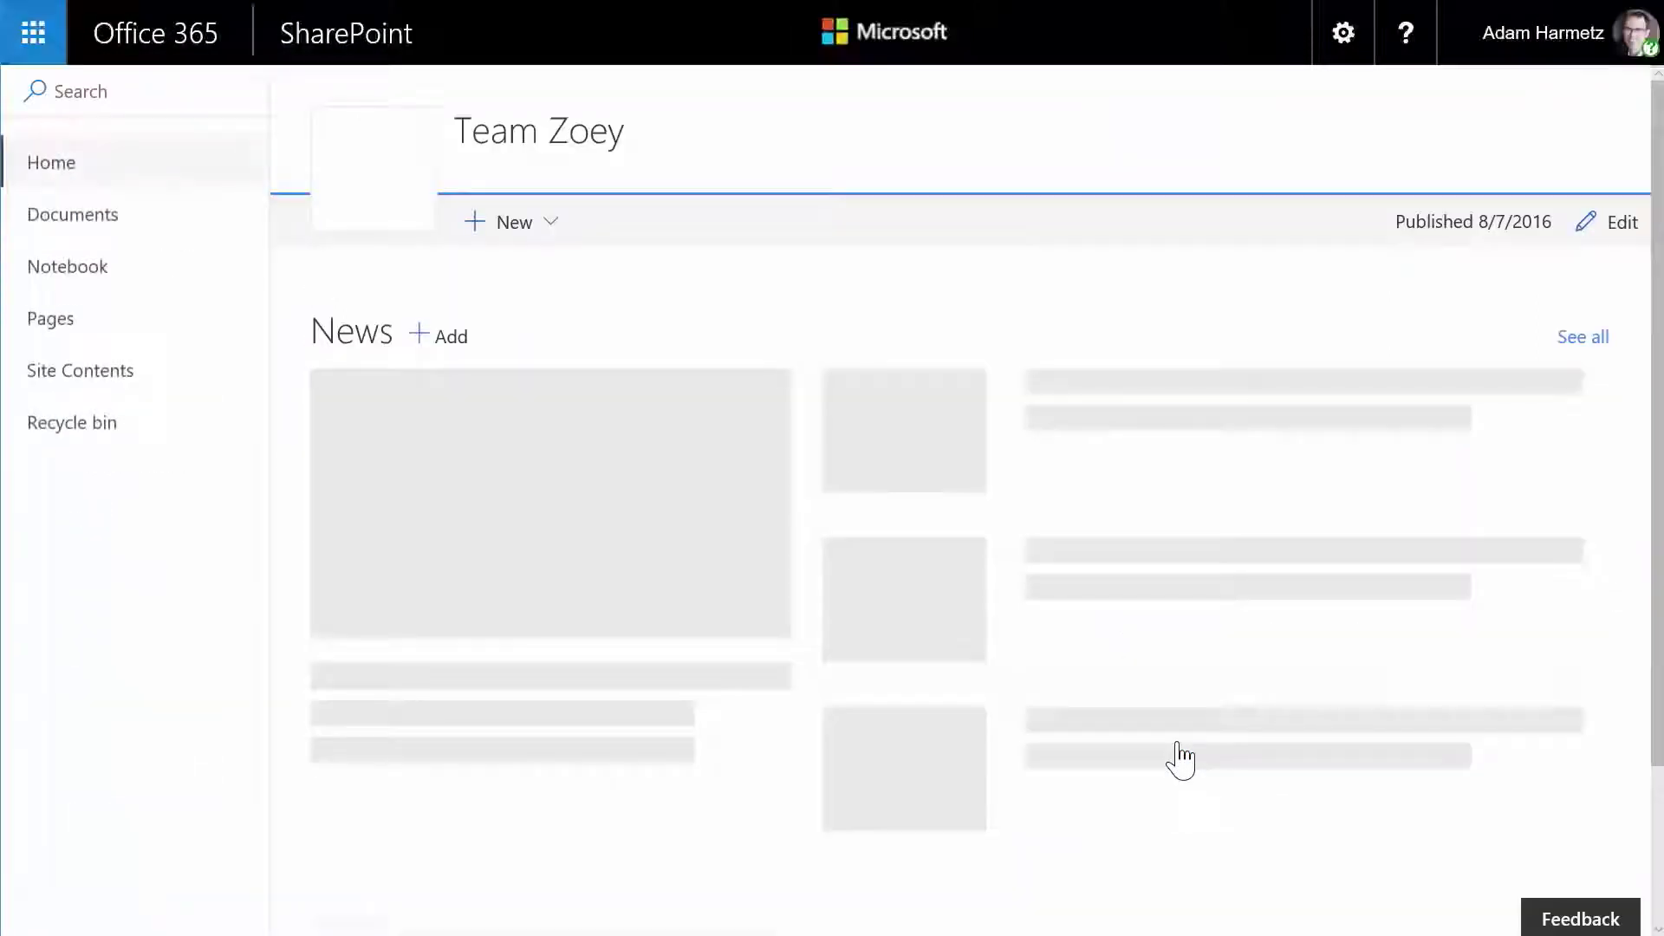